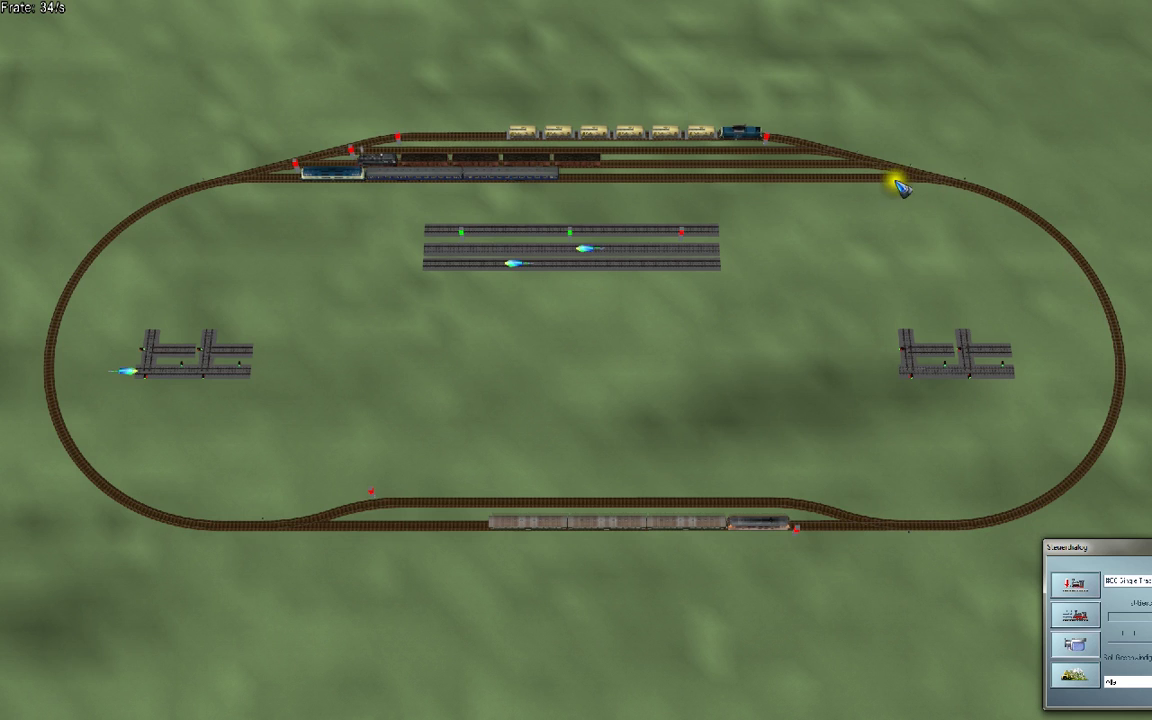
Step: Leave the full-screen layout view and bring the Control-N-S workbook in Excel to the front
left_click(721, 174)
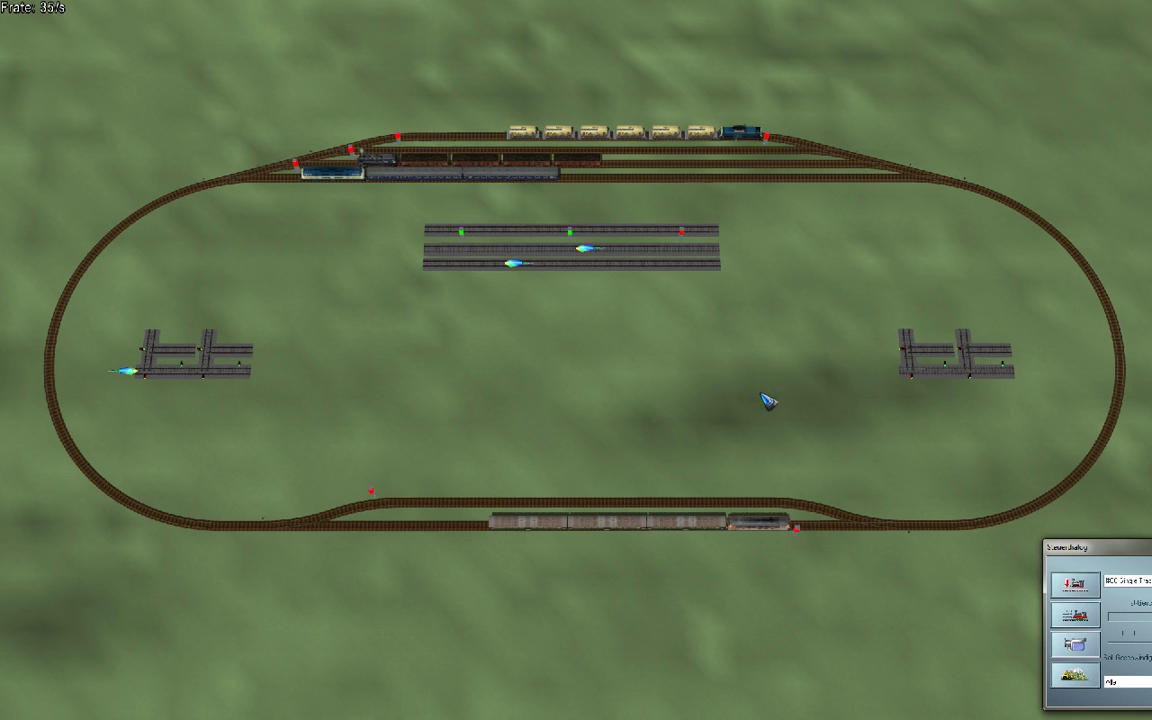
key("F11")
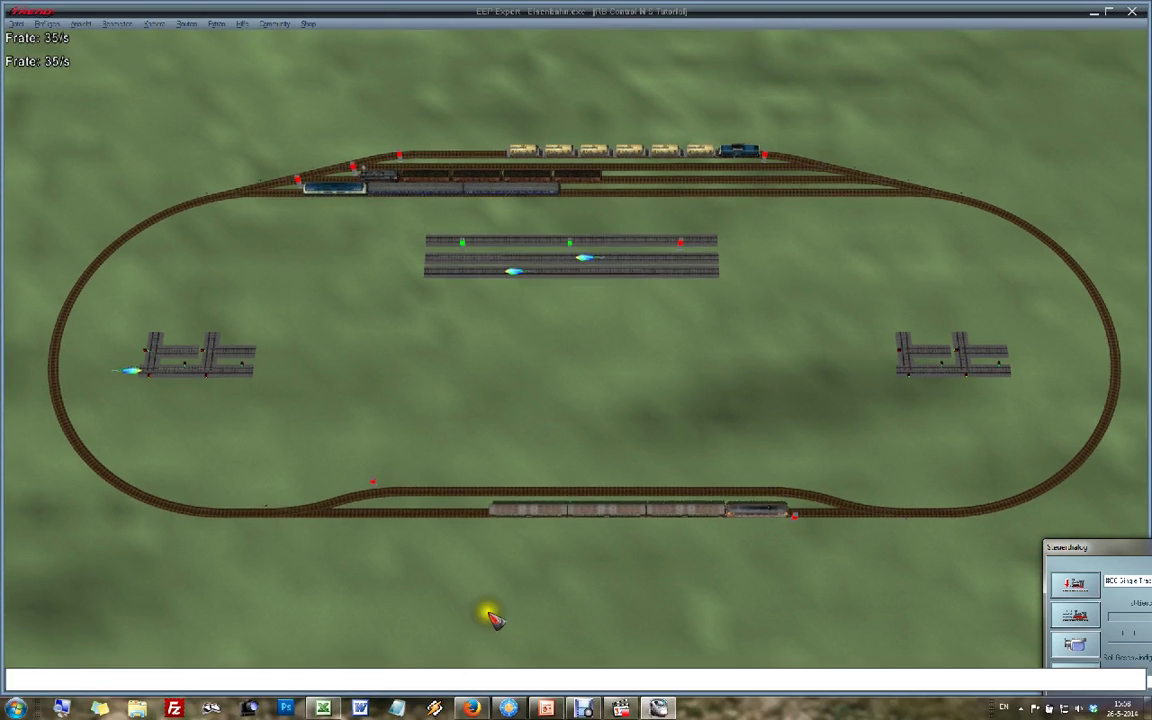
left_click(323, 708)
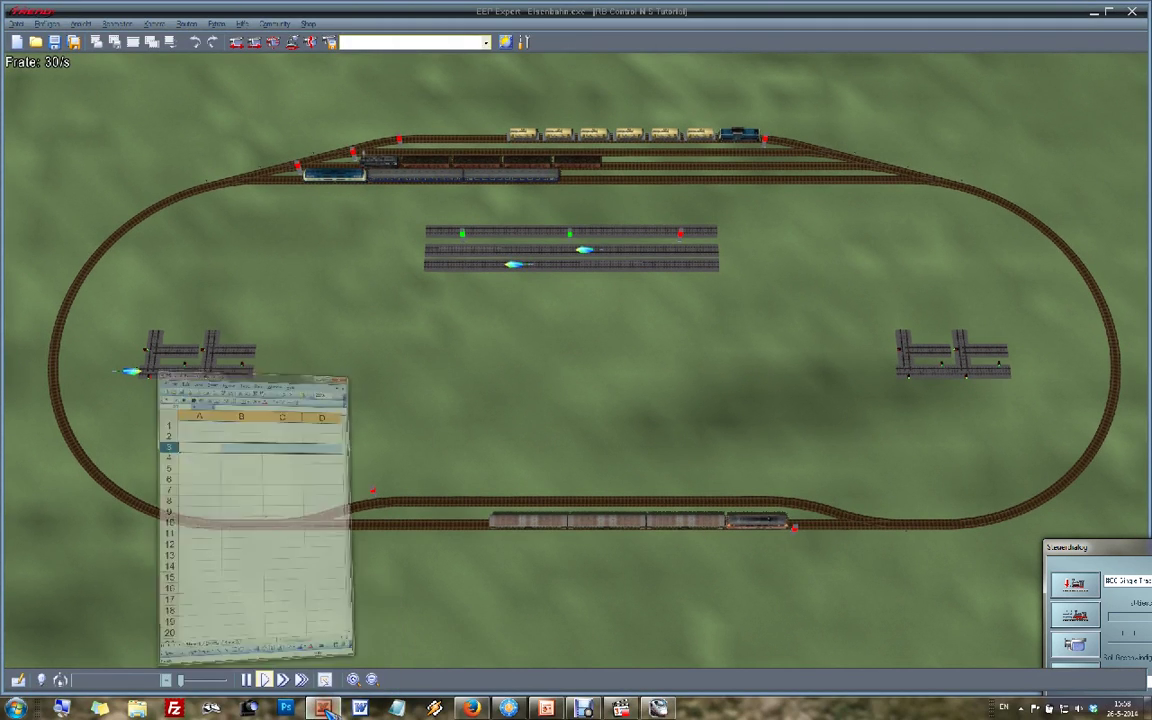
left_click(425, 618)
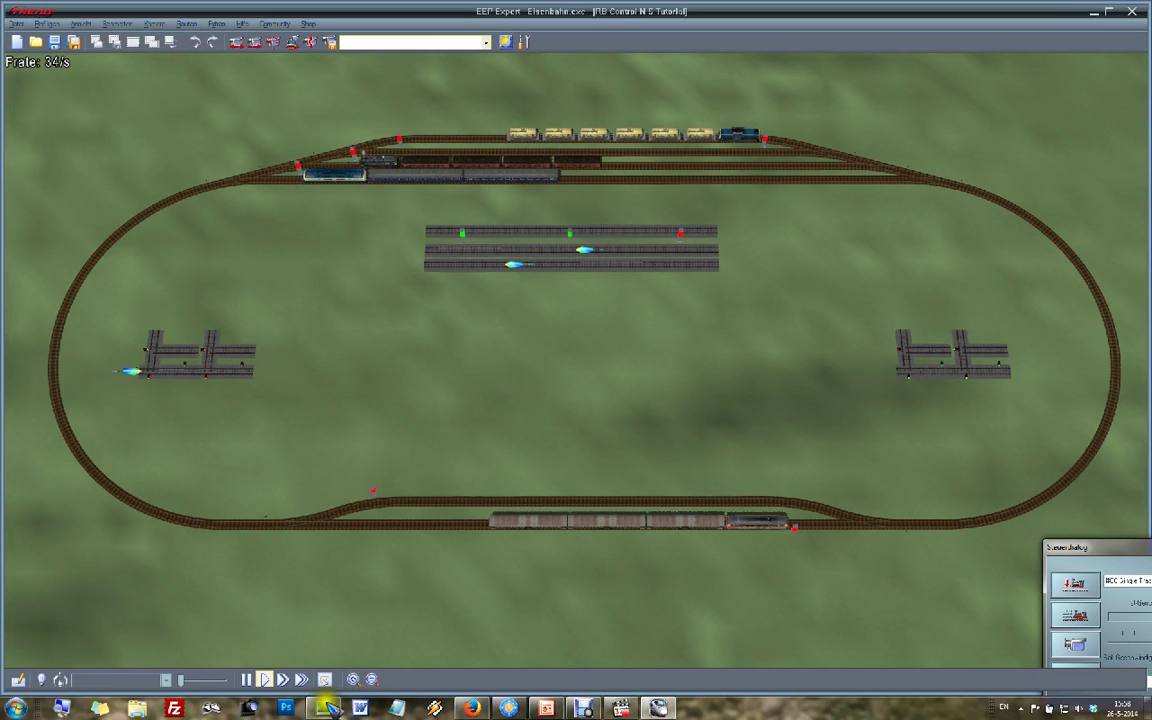
key("alt+Tab")
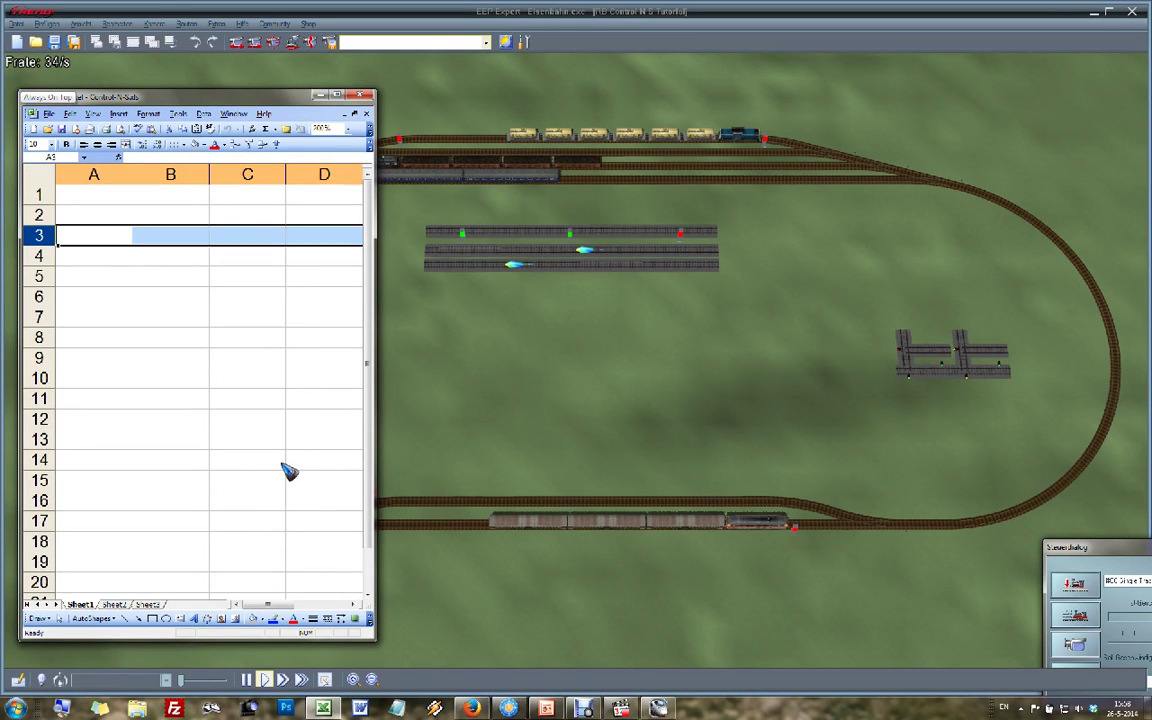
Step: Shade the whole of row 3 grey as the heading row
left_click(510, 437)
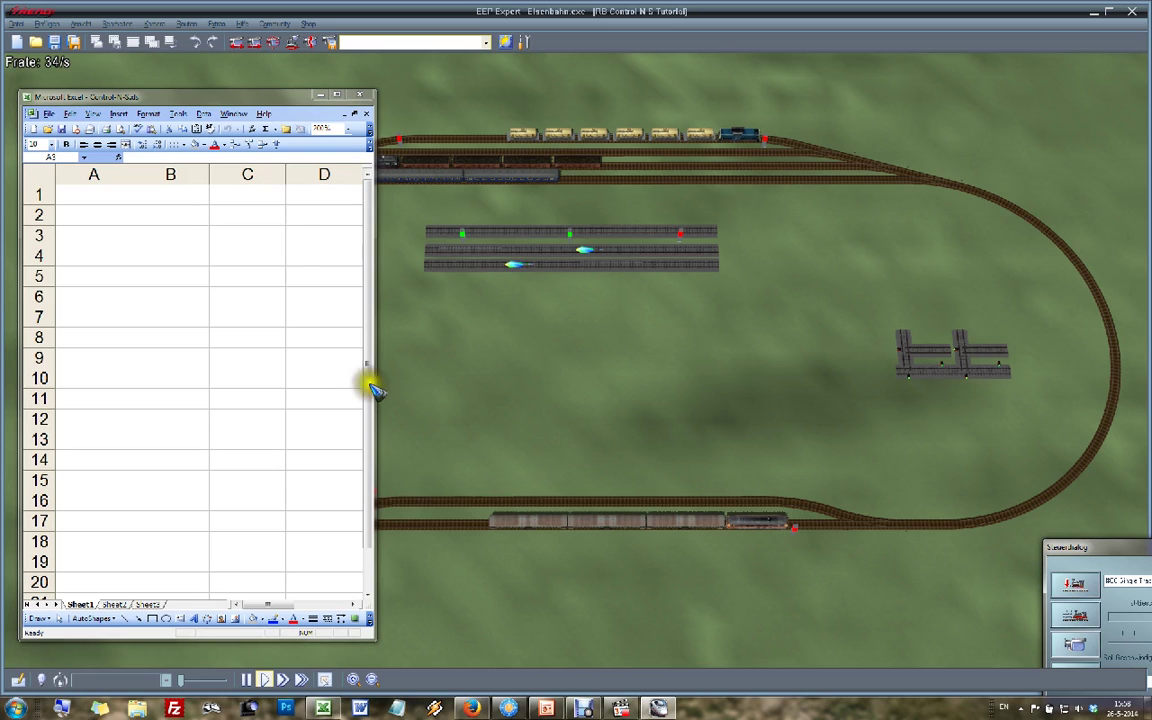
left_click(250, 330)
left_click(141, 213)
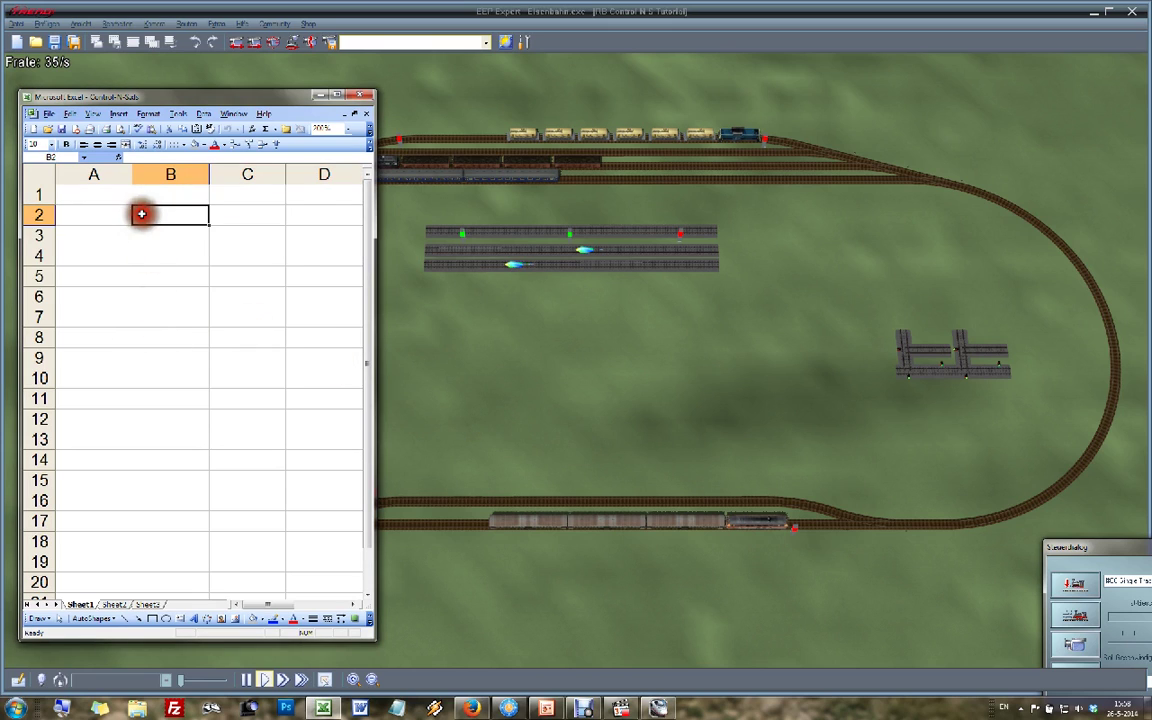
left_click(39, 234)
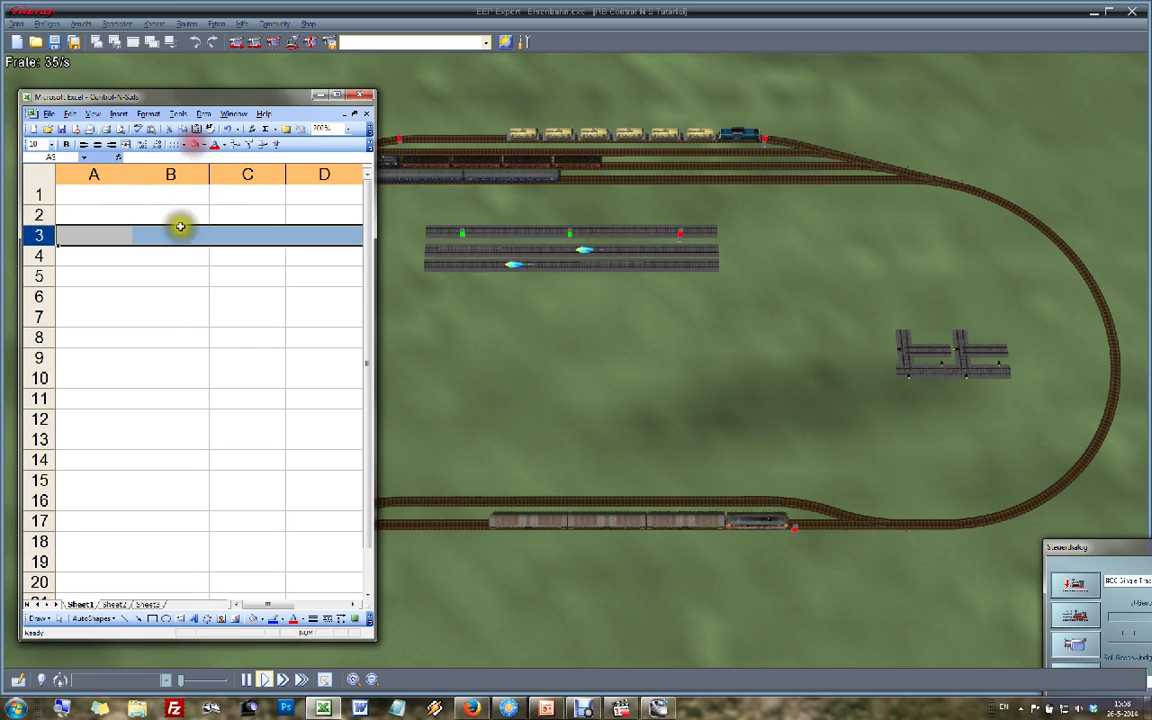
Step: Enter the headings "From" in cell A3 and "To" in cell B3
left_click(109, 235)
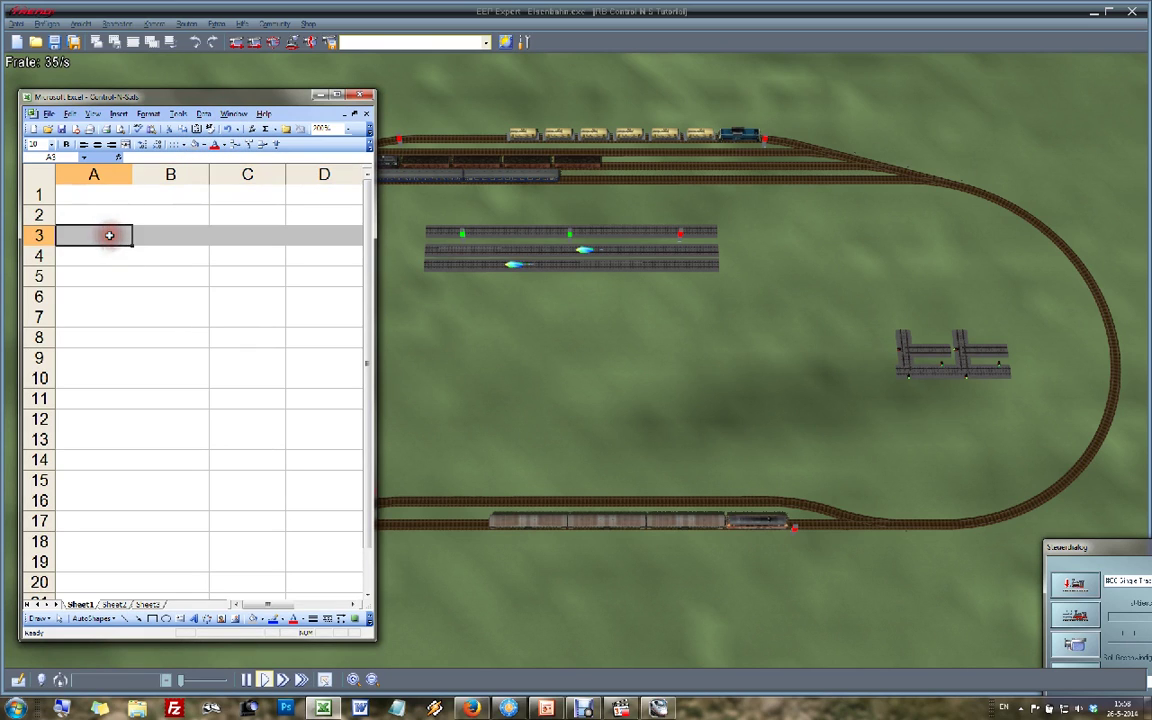
type("From")
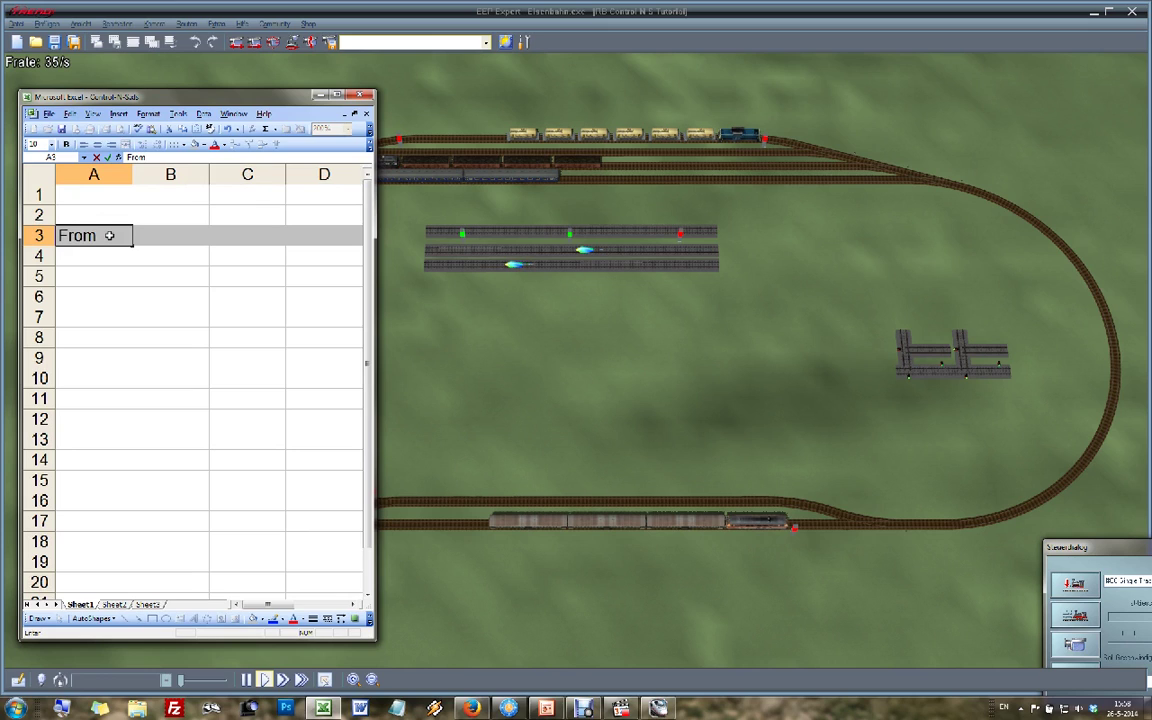
left_click(77, 252)
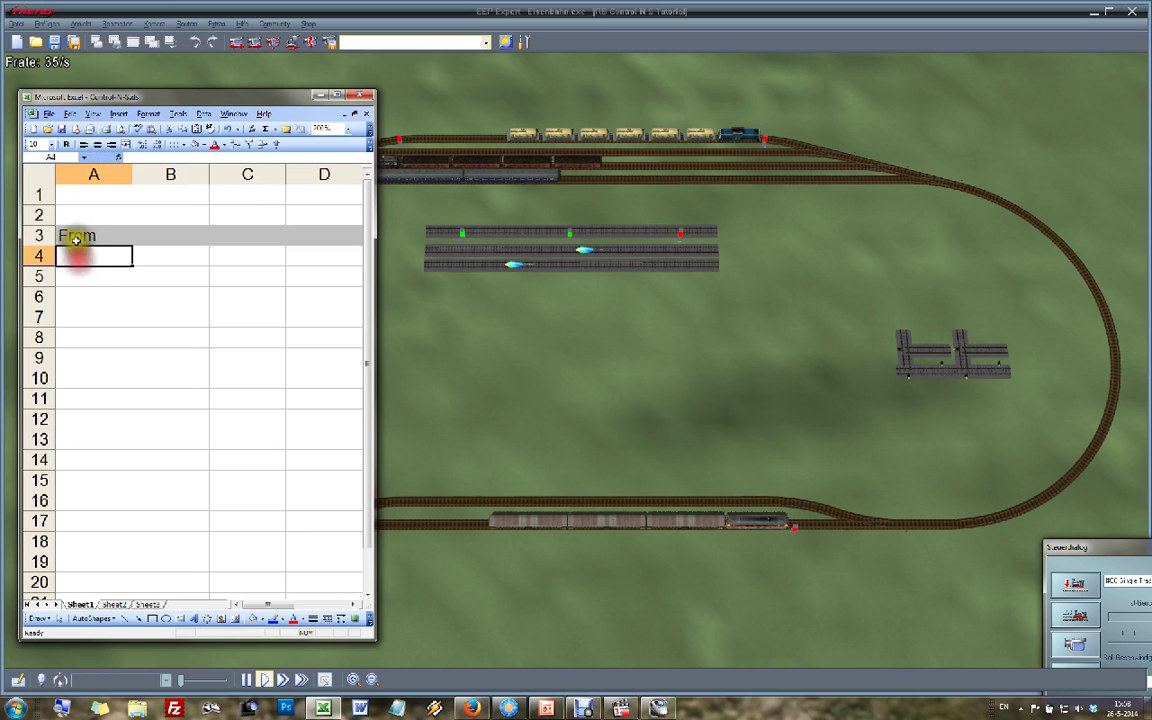
left_click(75, 235)
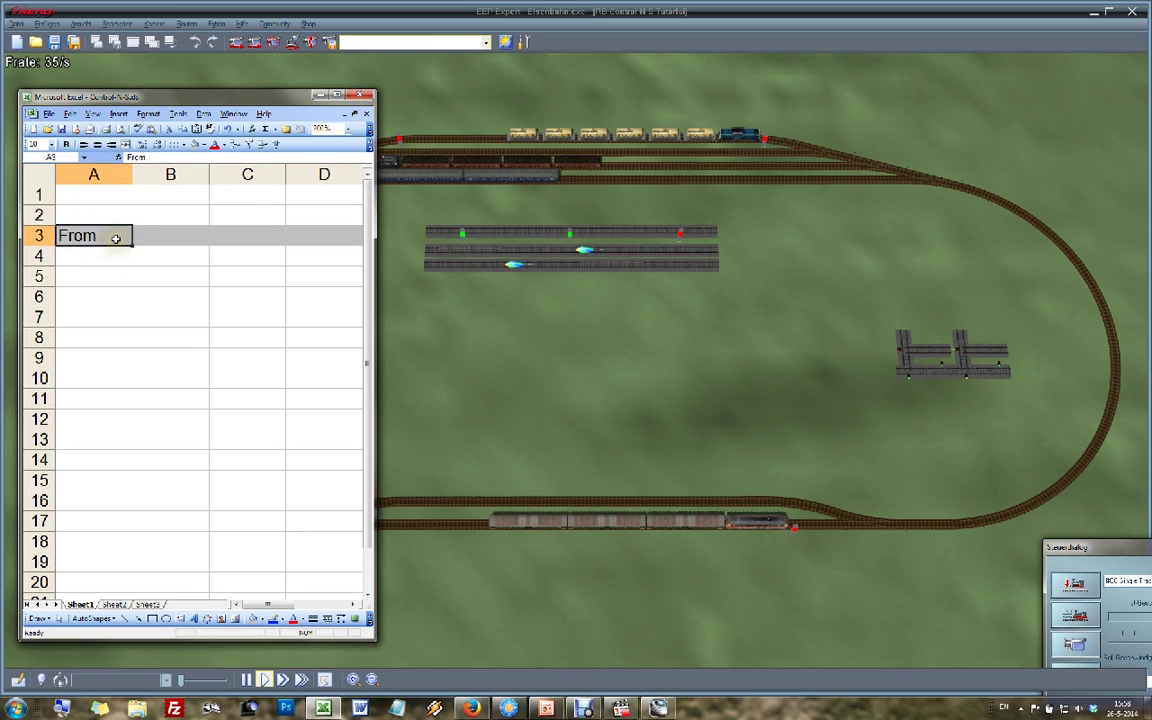
left_click(171, 235)
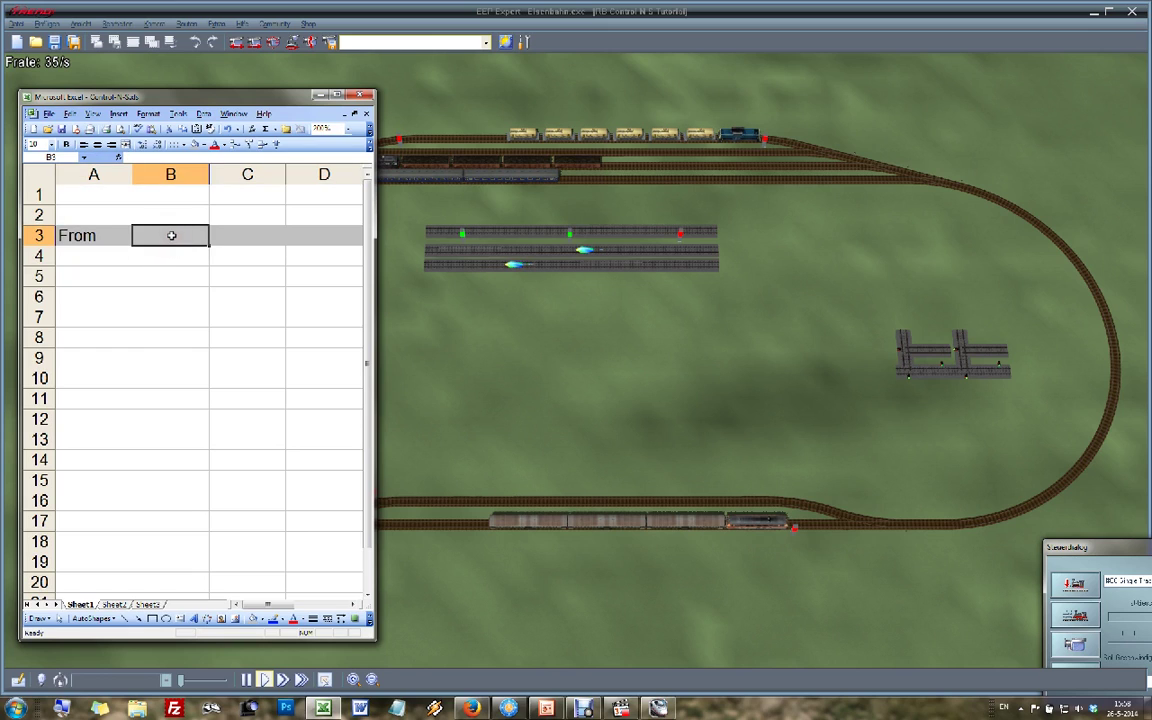
type("To")
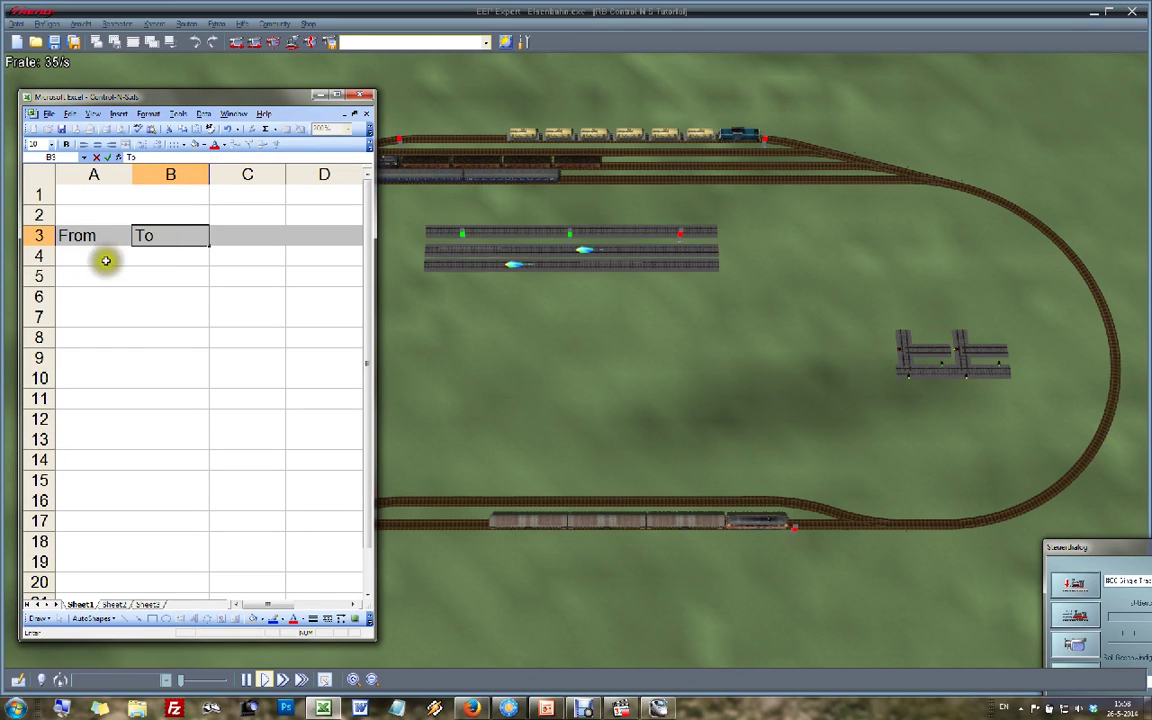
left_click(93, 257)
Step: Make the headings in row 3 bold
left_click(42, 235)
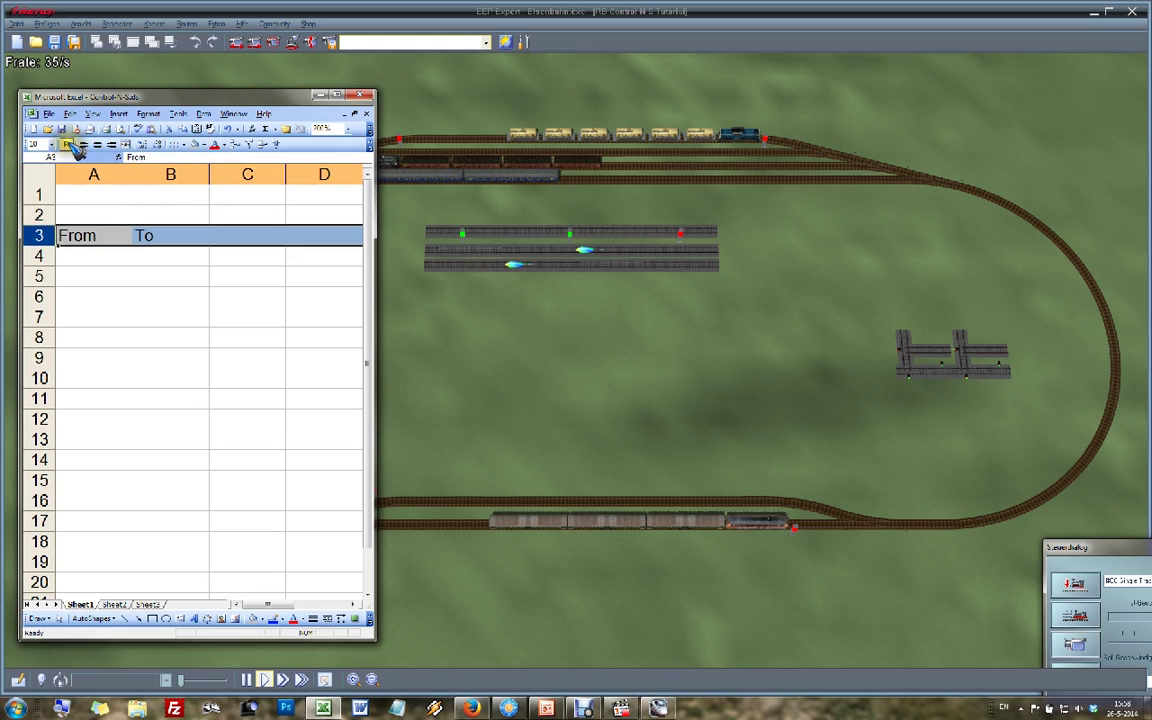
left_click(66, 144)
left_click(105, 256)
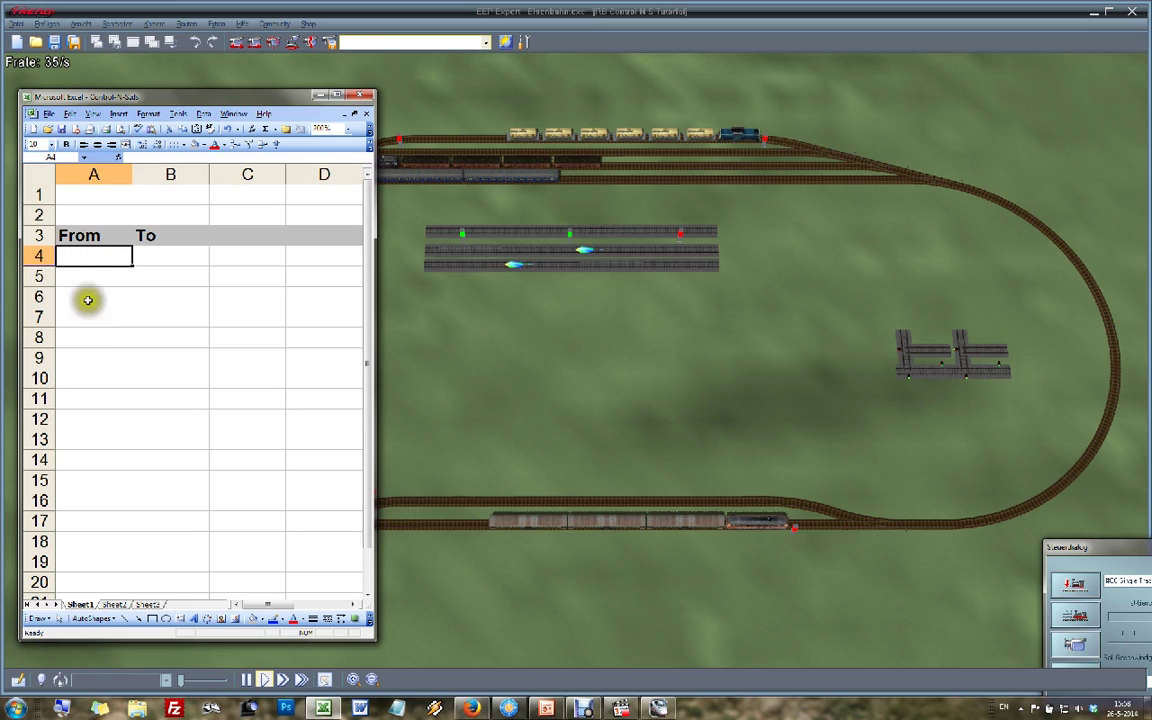
Step: Enter "S1" in cell A4 as the first departure block under From
left_click(578, 412)
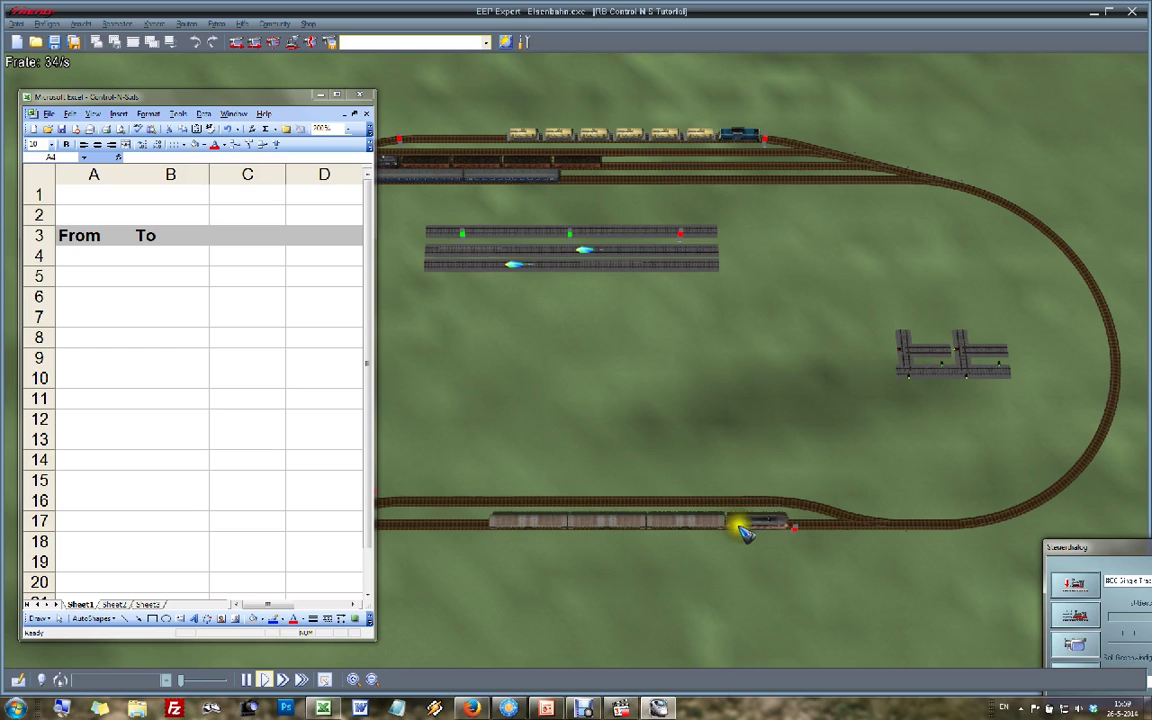
left_click(100, 258)
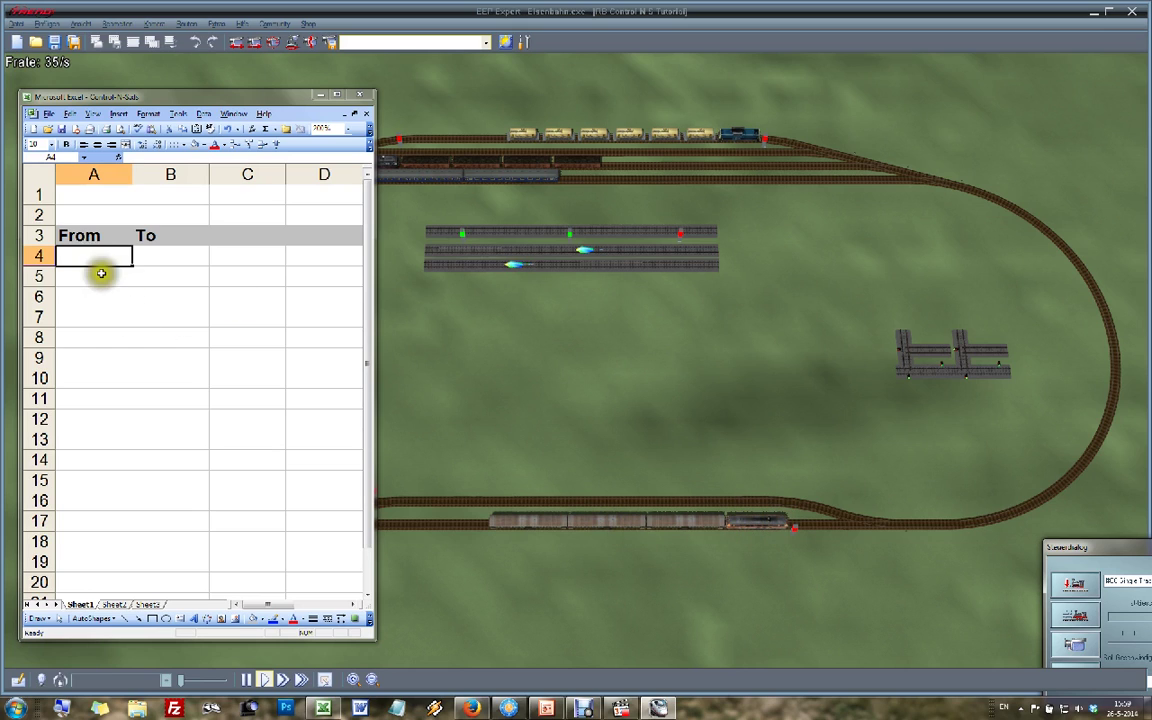
type("S1")
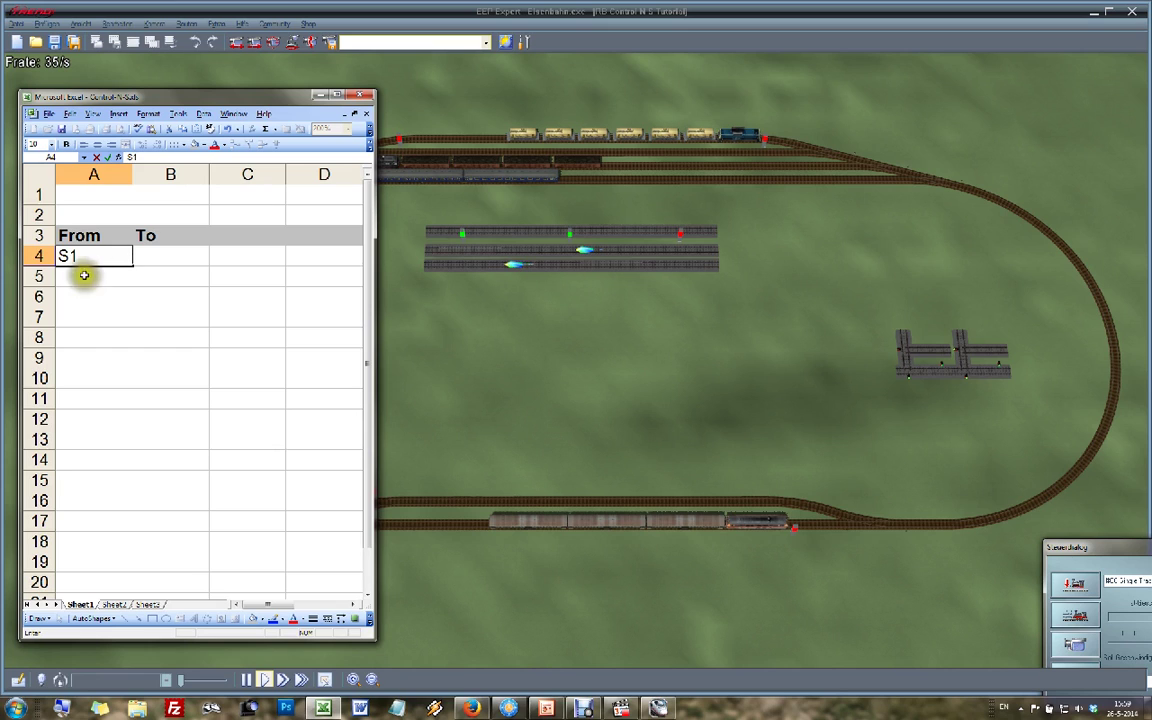
left_click(85, 275)
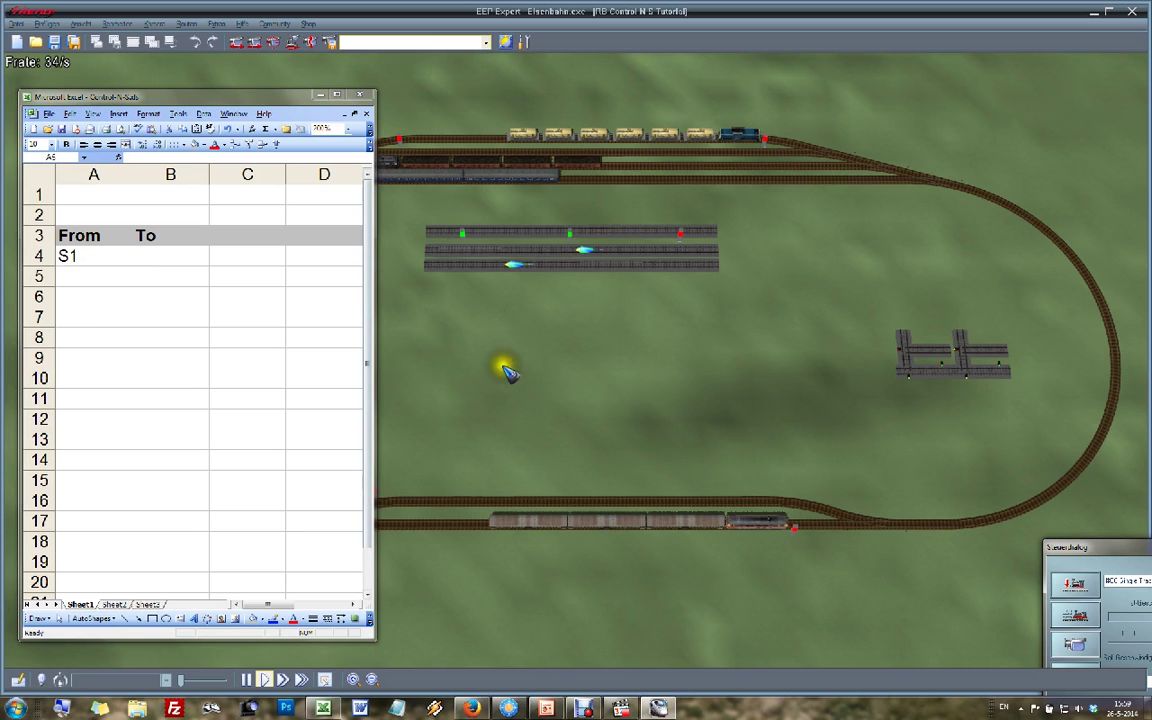
Step: Move the workbook clear of the layout's western half and enter "S2" in cell A5
left_click_drag(241, 98, 965, 192)
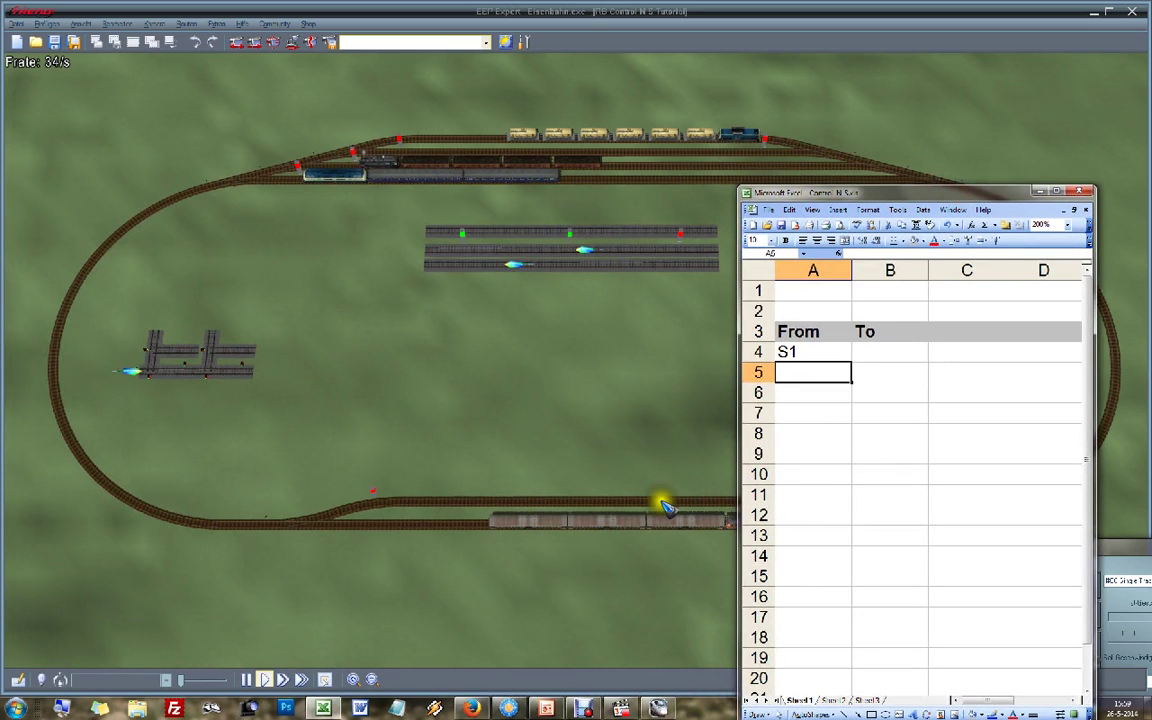
left_click(555, 503)
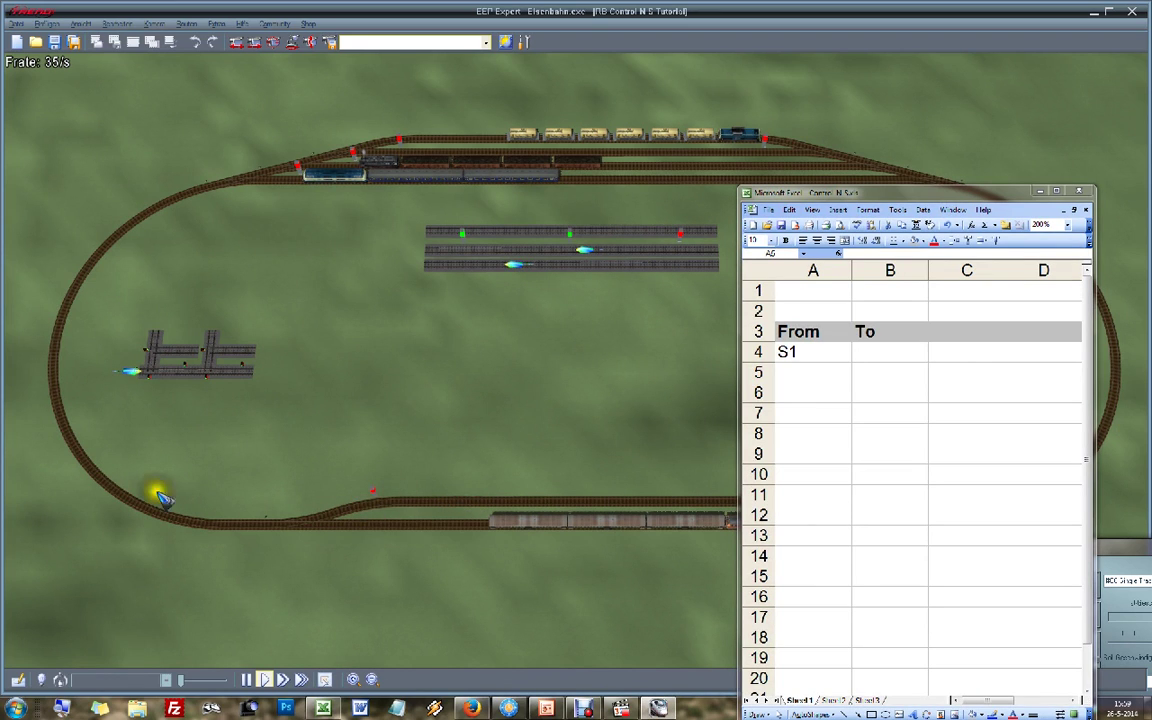
left_click(818, 368)
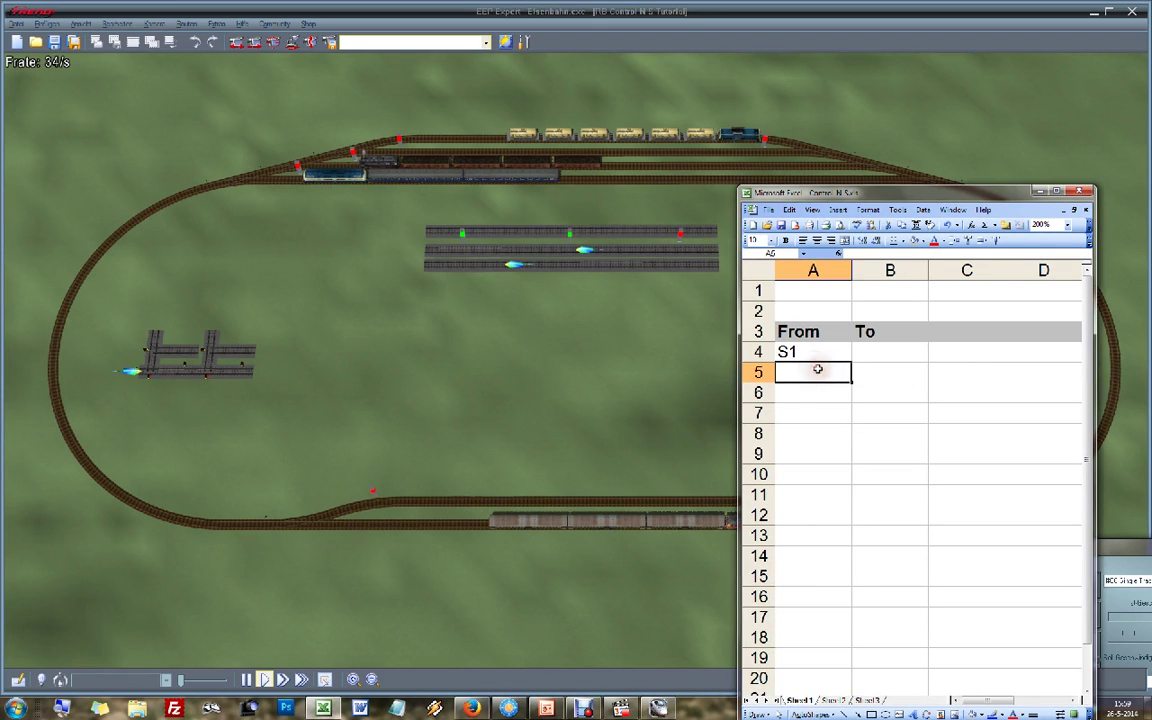
type("S2")
left_click(808, 393)
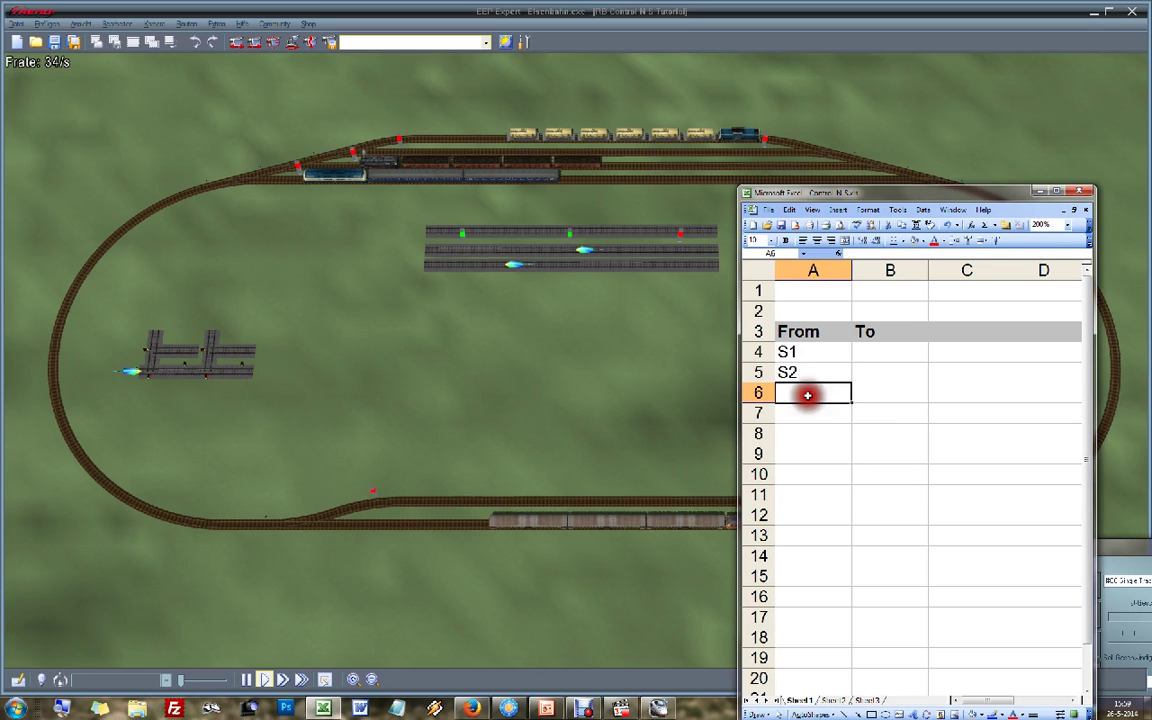
Step: Reposition the workbook to compare the northern station tracks, and enter "N123" in cell A6
left_click_drag(868, 193, 130, 112)
left_click(926, 321)
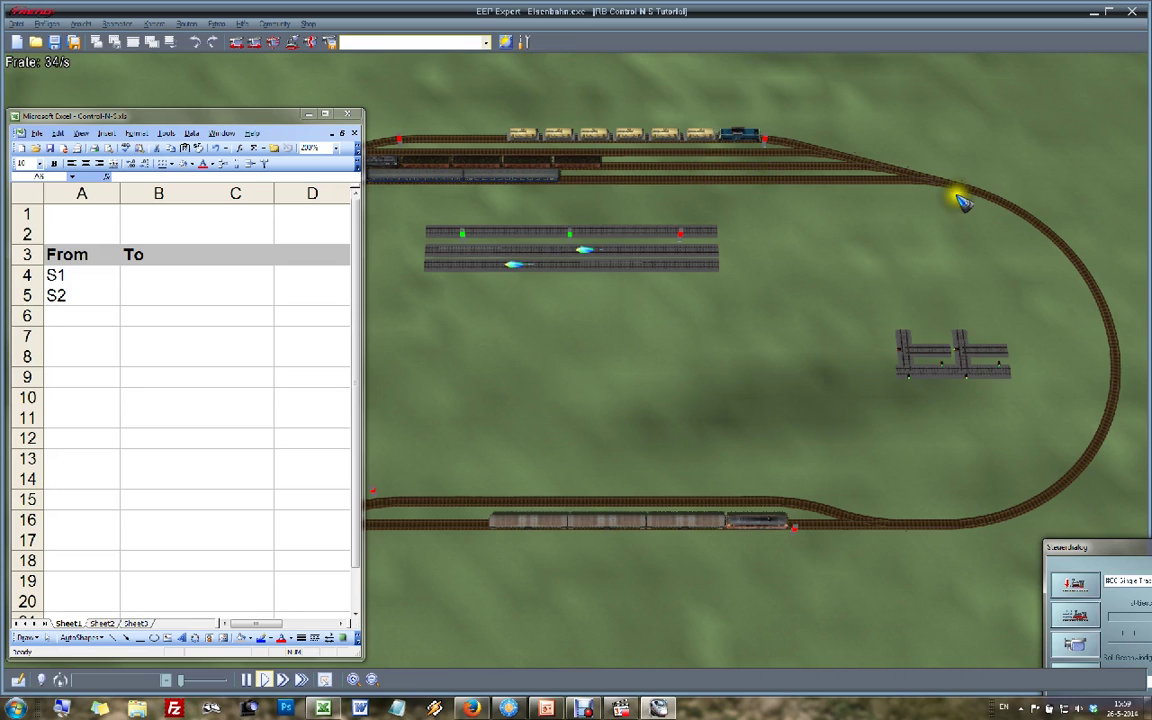
left_click_drag(283, 116, 365, 255)
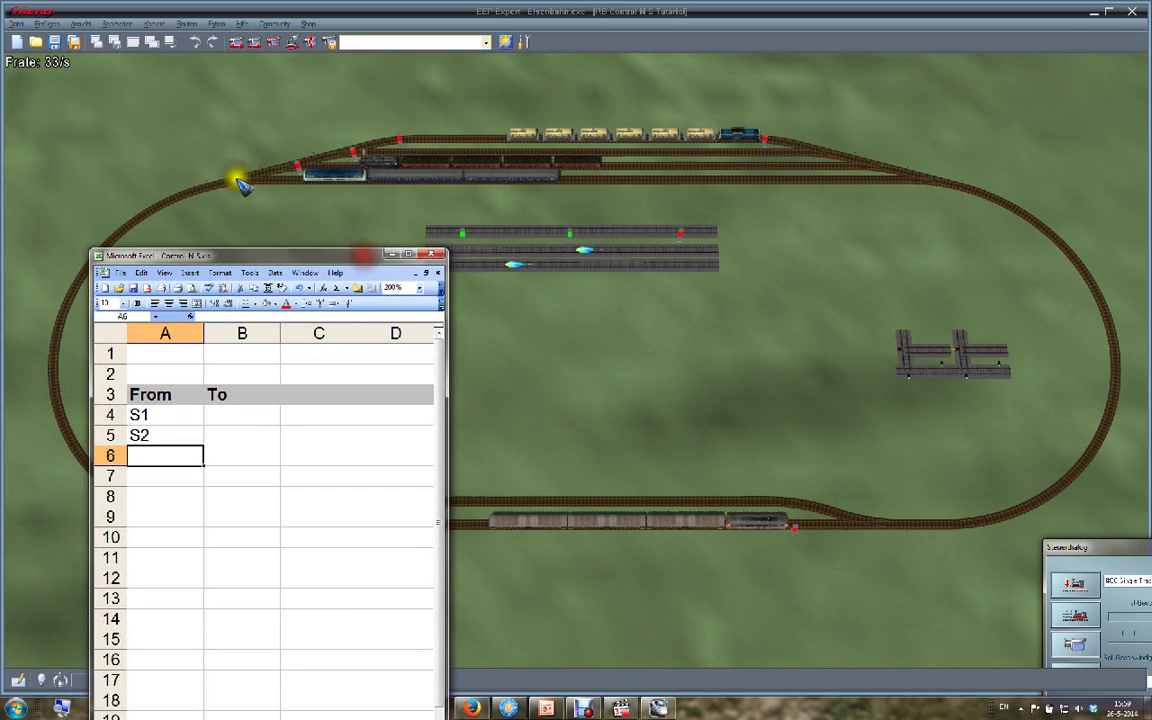
left_click(248, 255)
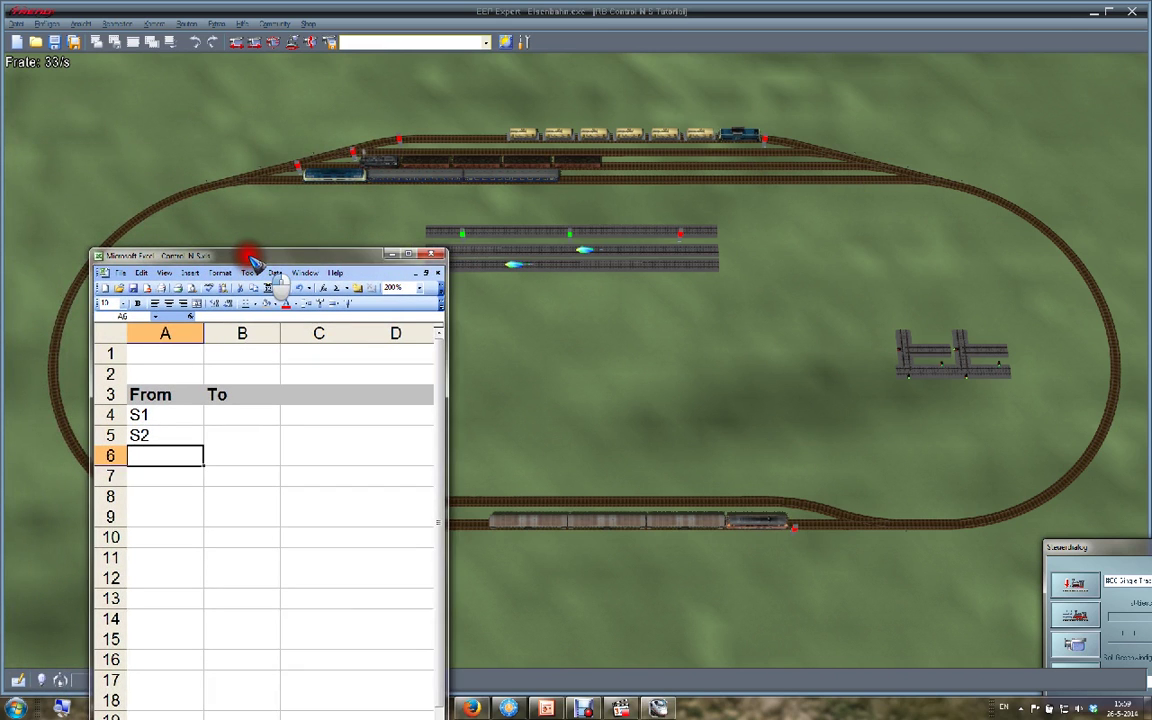
left_click_drag(250, 257, 176, 94)
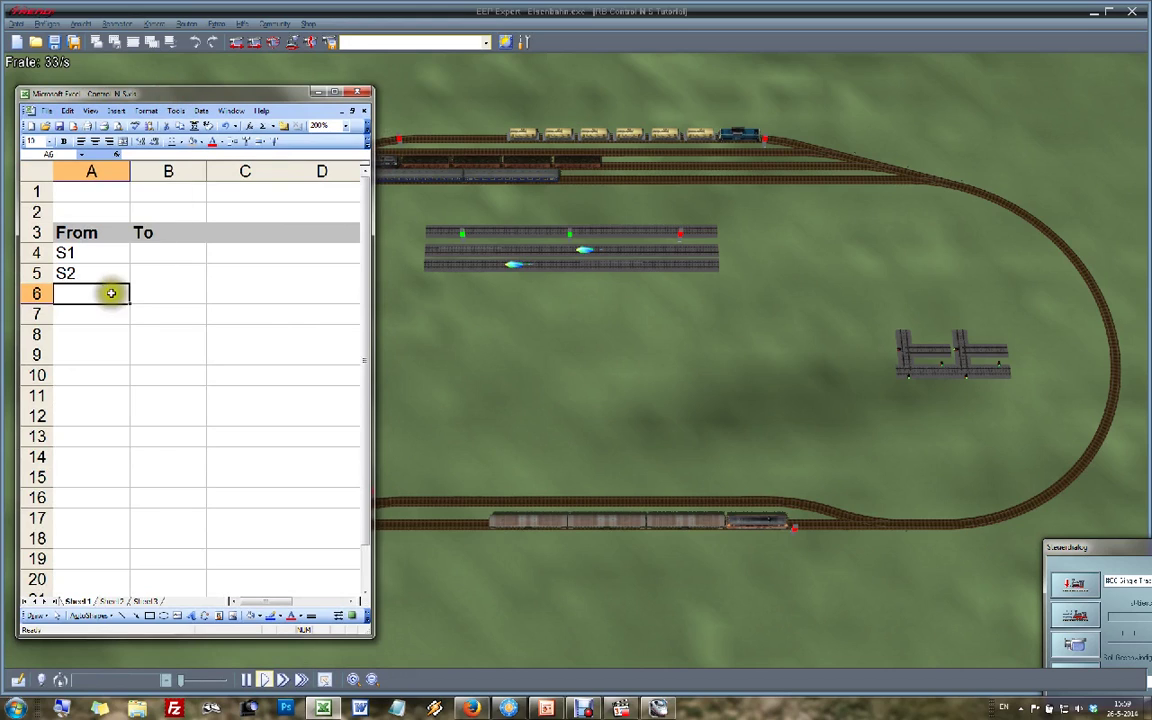
type("N123")
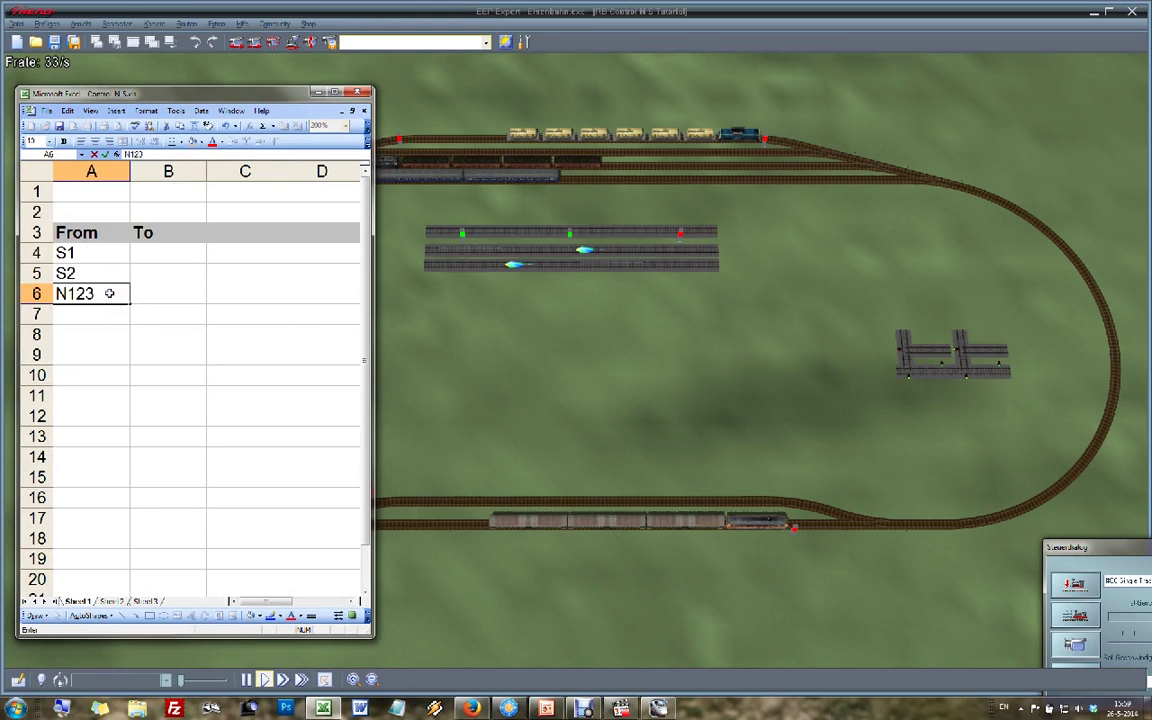
key("Return")
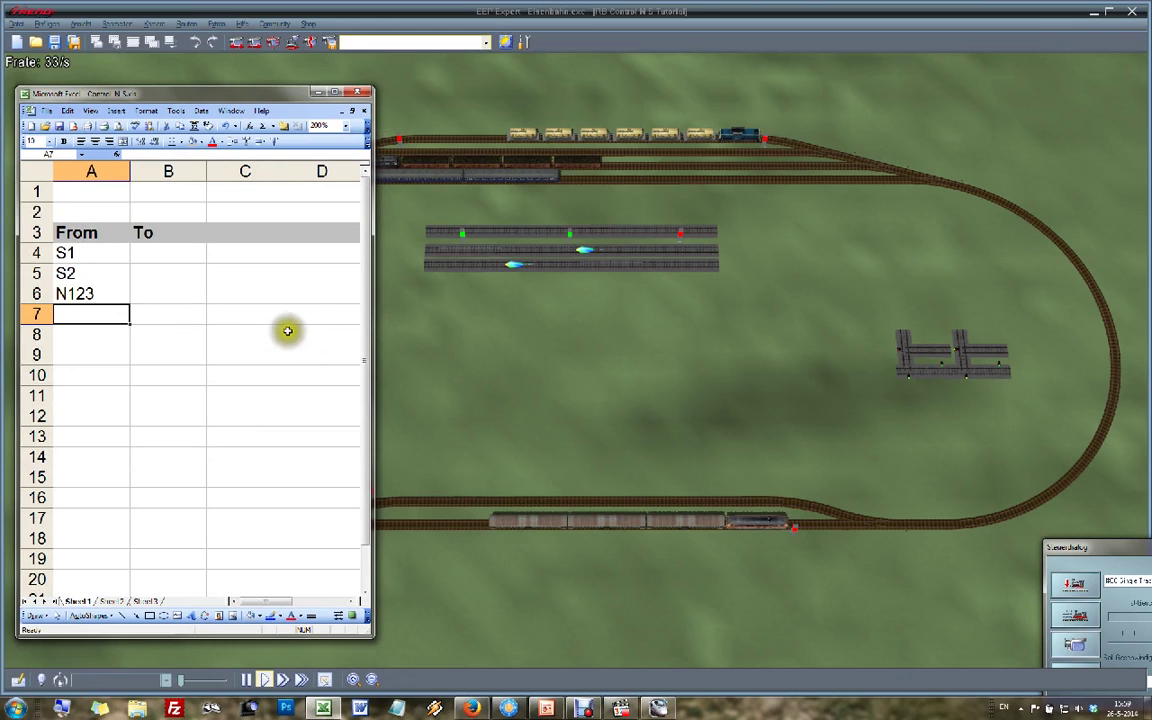
Step: Enter "N4" in cell A7 for the northernmost station track
left_click(667, 435)
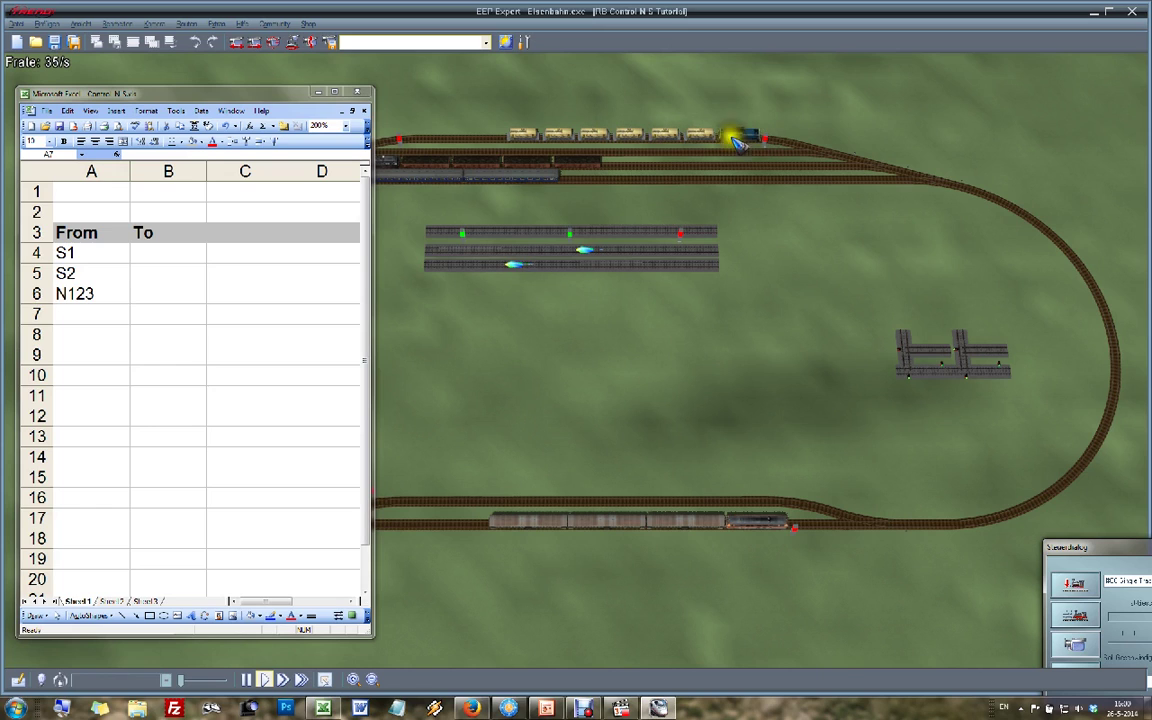
left_click(104, 314)
type("N4")
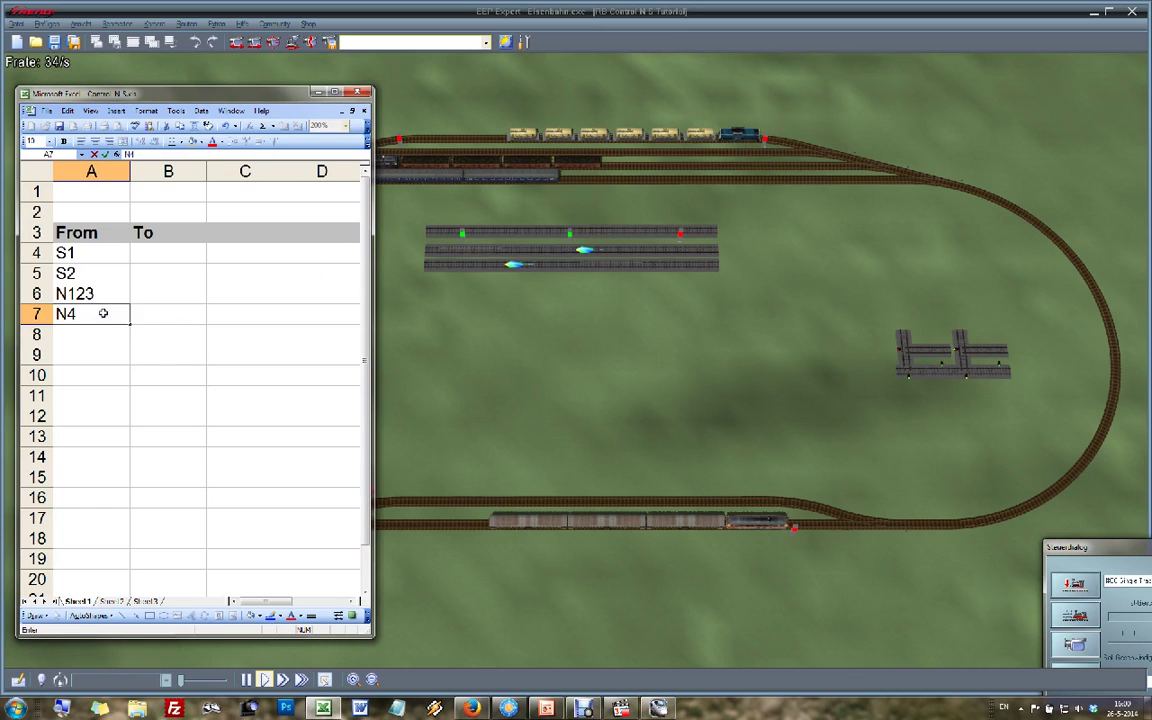
key("Tab")
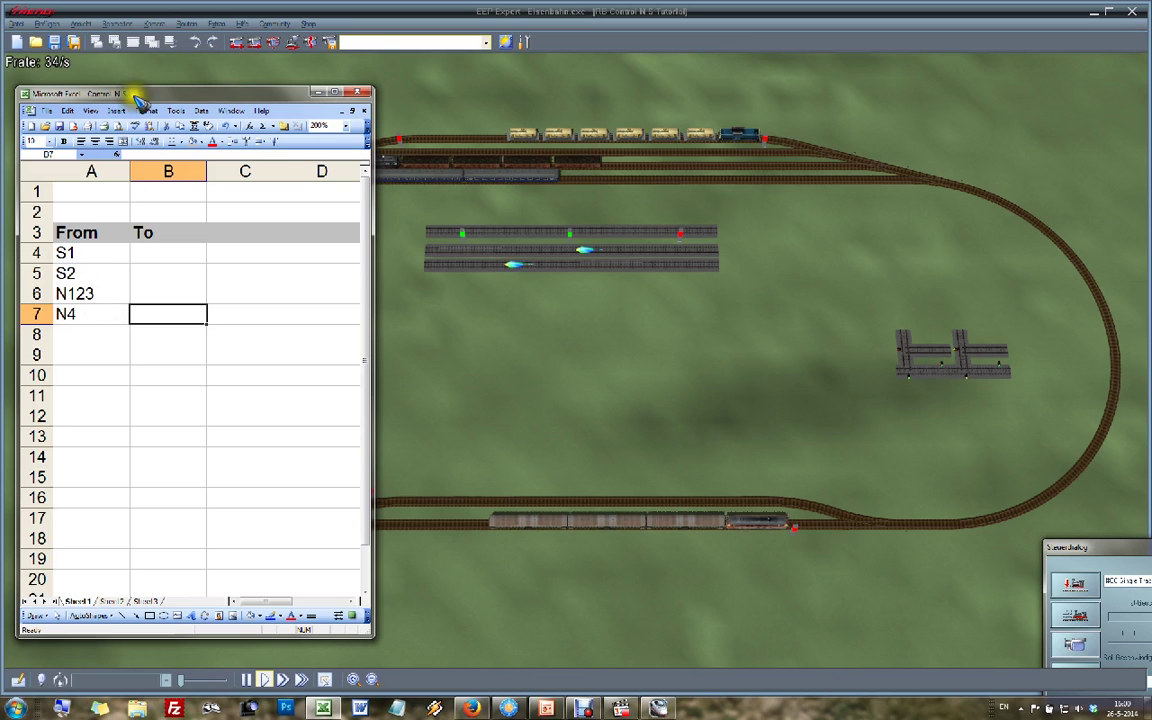
Step: Move the workbook to uncover the northern station tracks and return to the first From entry
left_click_drag(136, 94, 193, 359)
left_click_drag(228, 322, 134, 152)
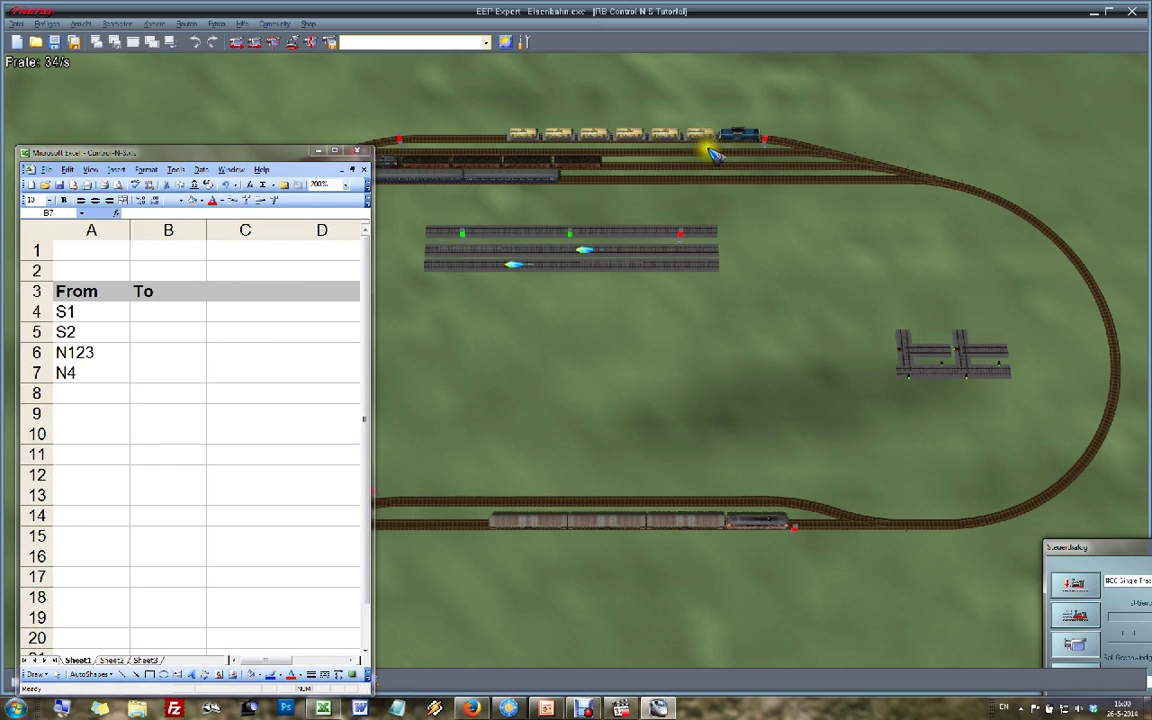
left_click(72, 312)
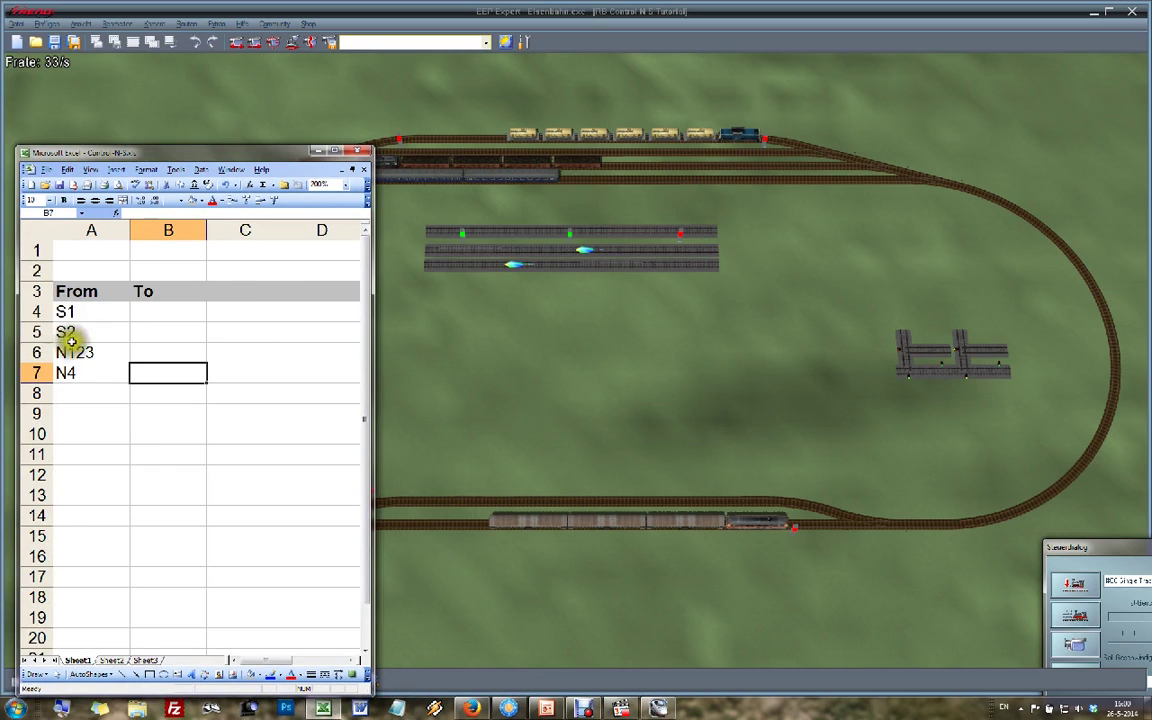
Step: Move the workbook up to uncover the southern tracks and enter "N123" in cell B4 as the destination from S1
left_click(76, 395)
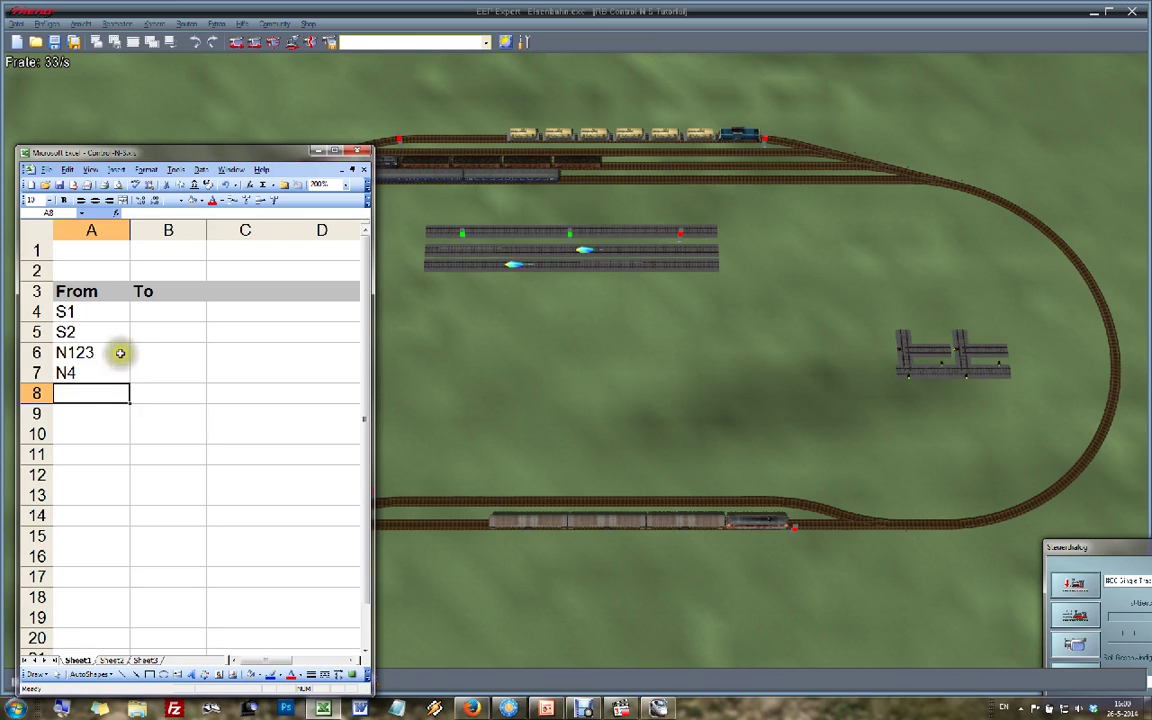
left_click_drag(130, 156, 121, 104)
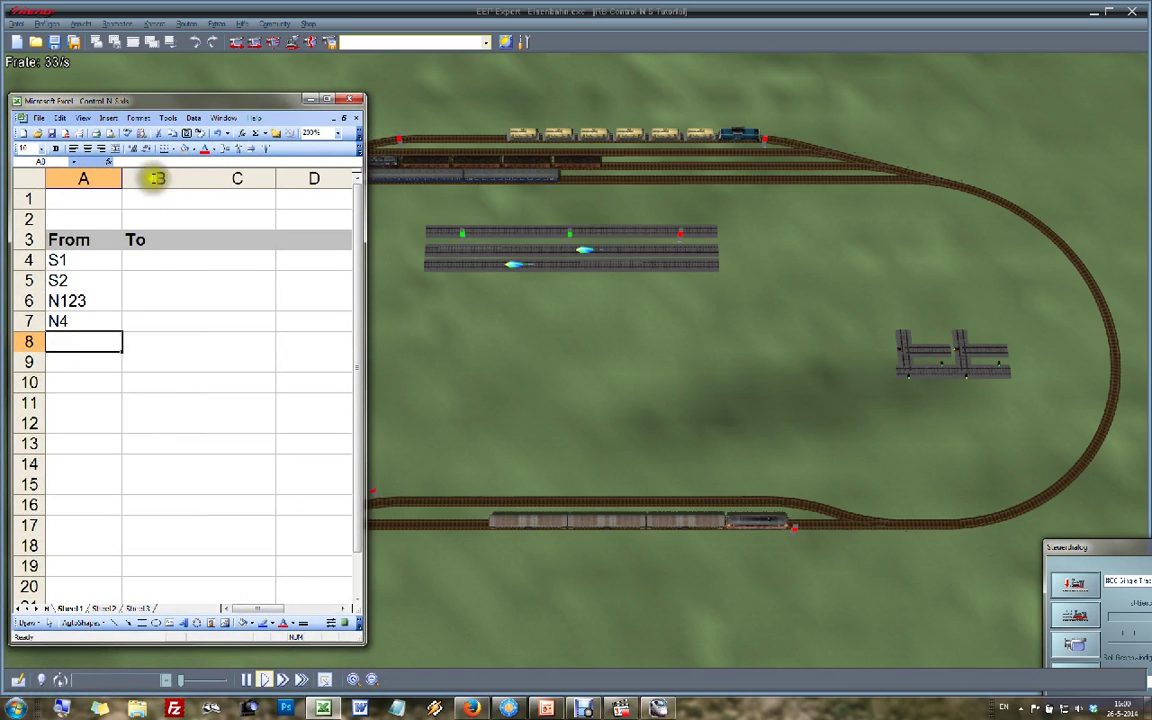
left_click_drag(140, 106, 141, 104)
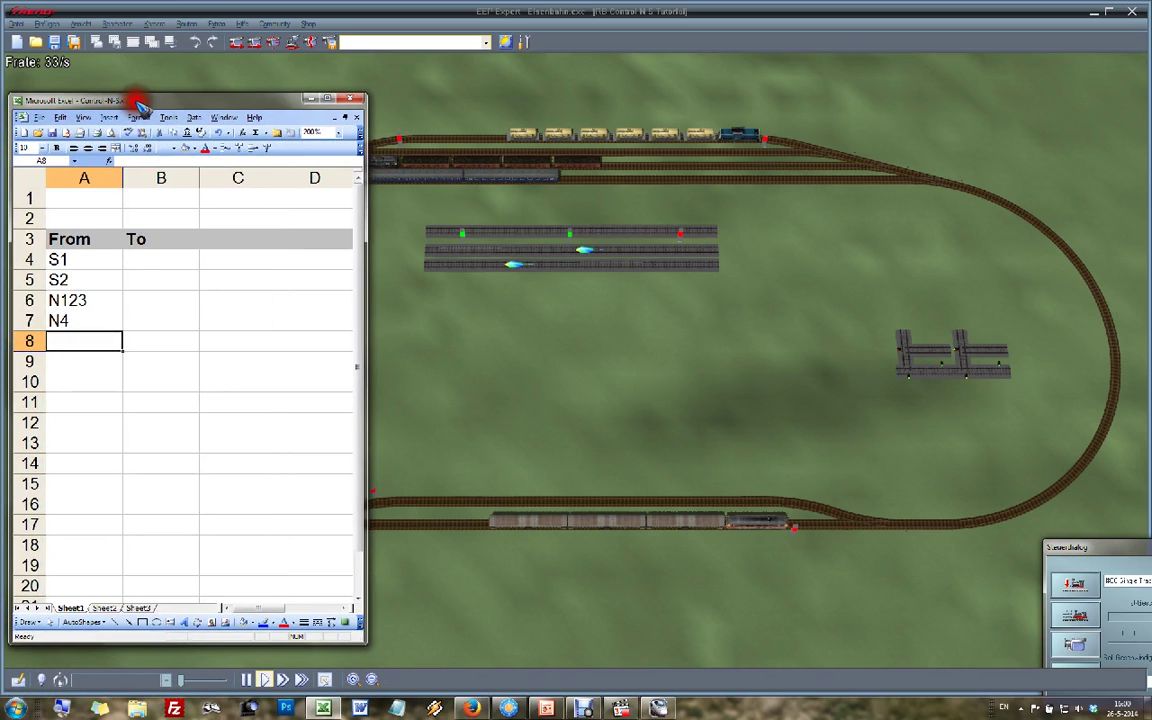
left_click(150, 260)
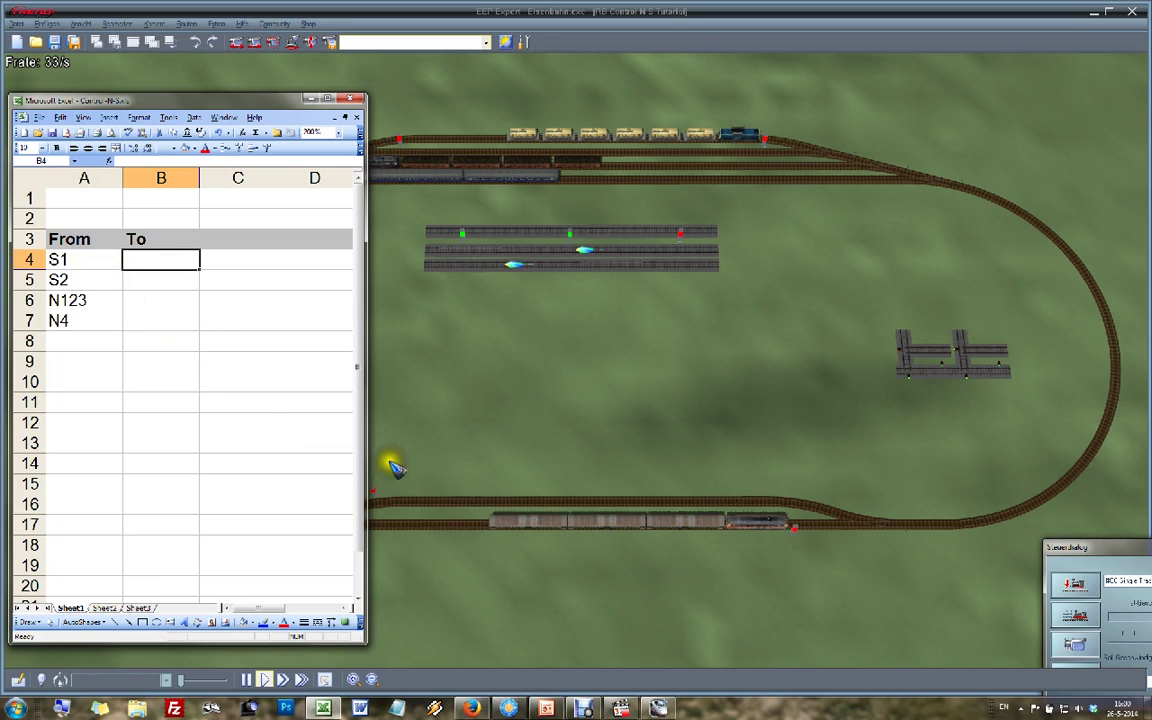
left_click(457, 450)
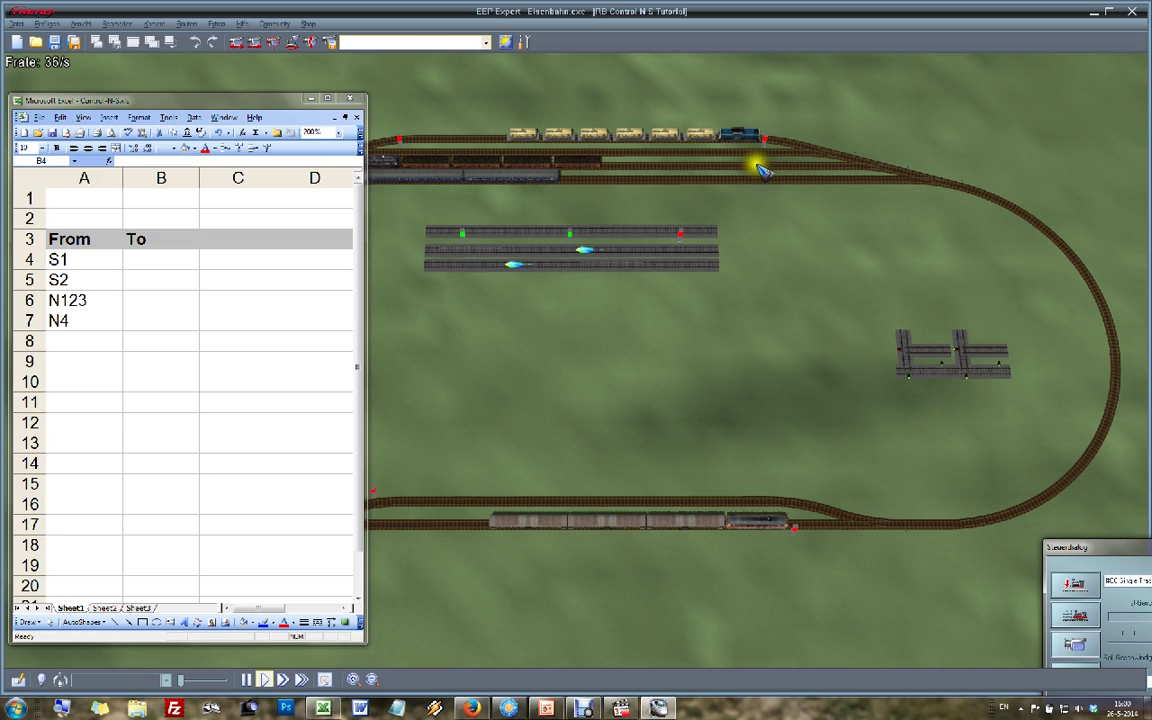
left_click(168, 259)
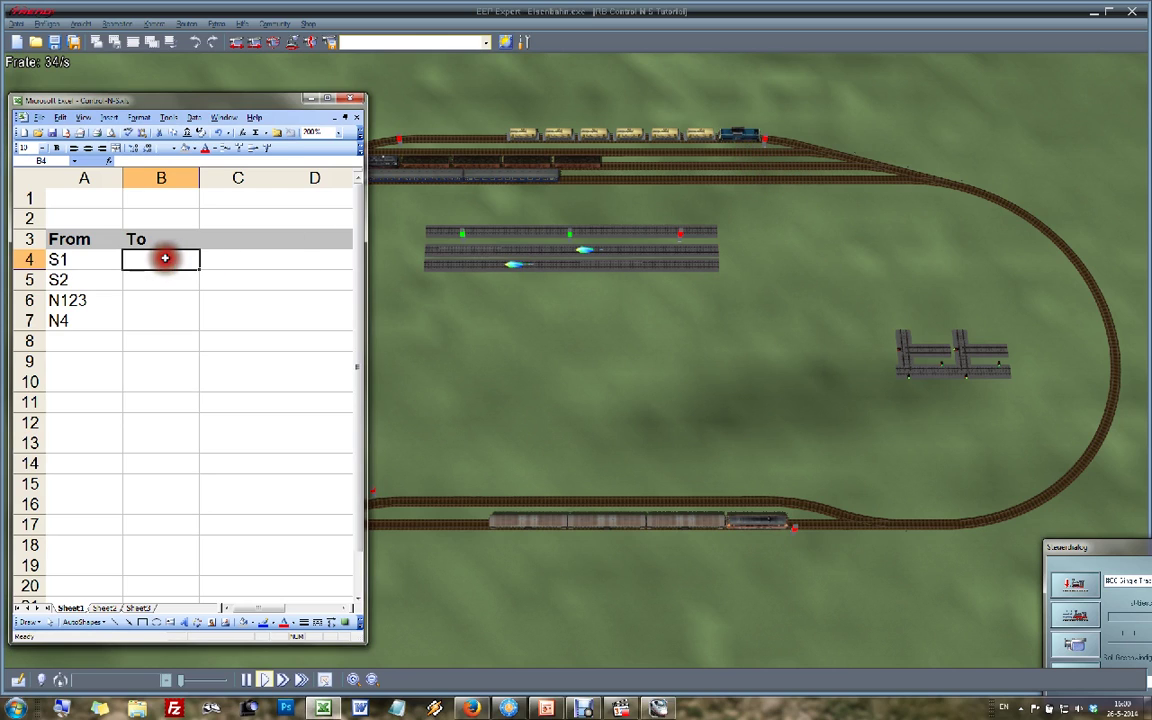
type("N12")
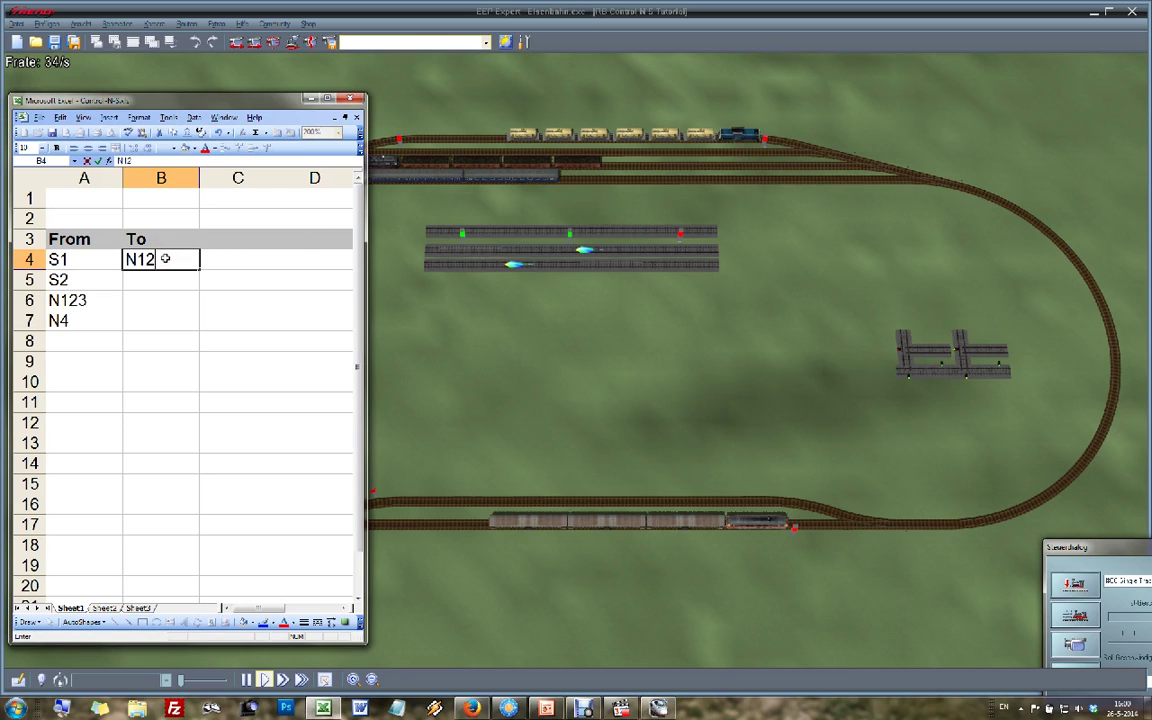
type("3")
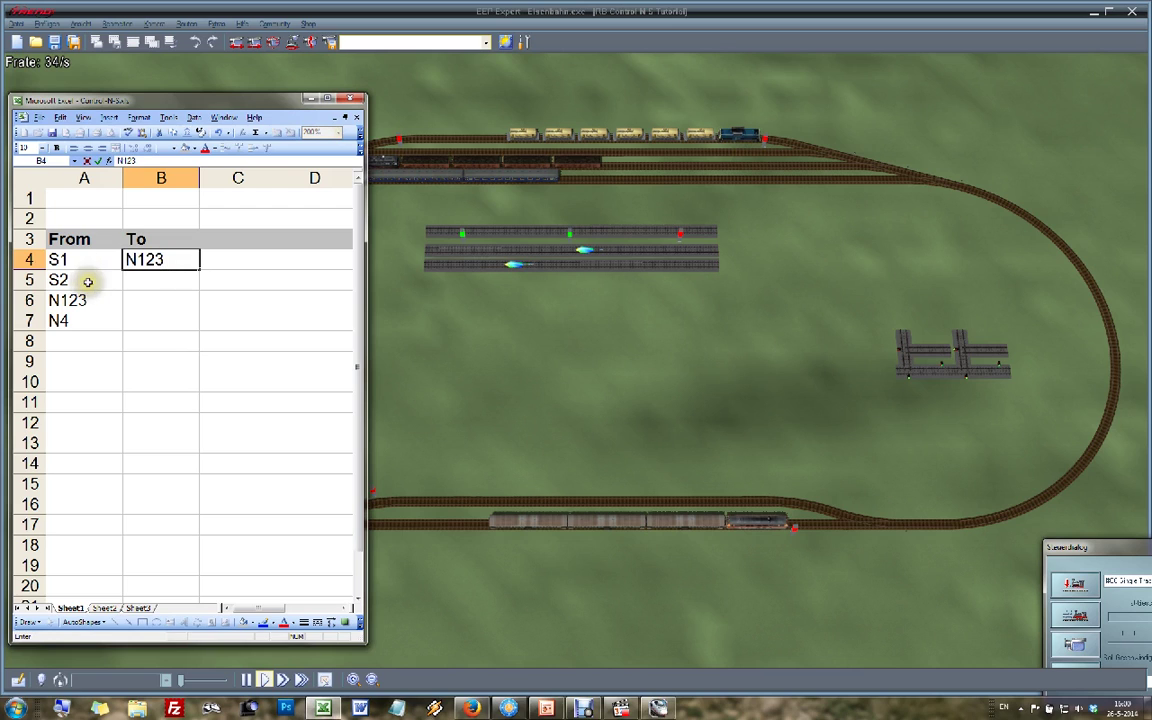
left_click(85, 278)
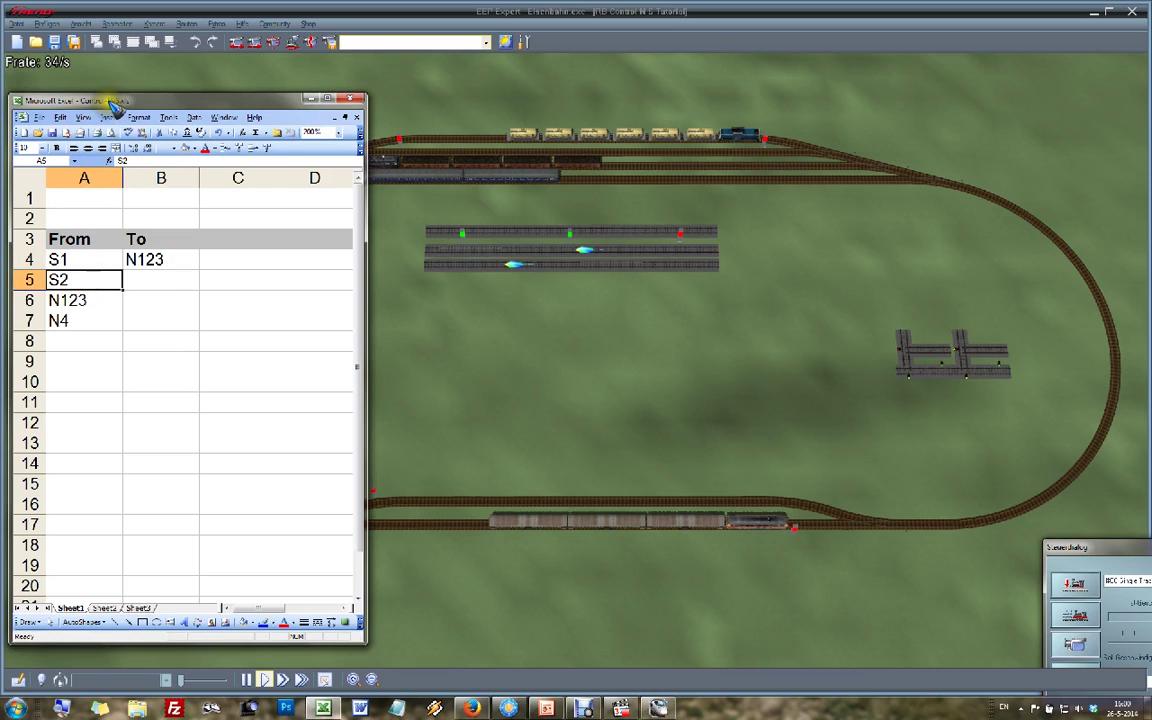
Step: Enter "N4" in cell B5 as the destination from S2
left_click(527, 500)
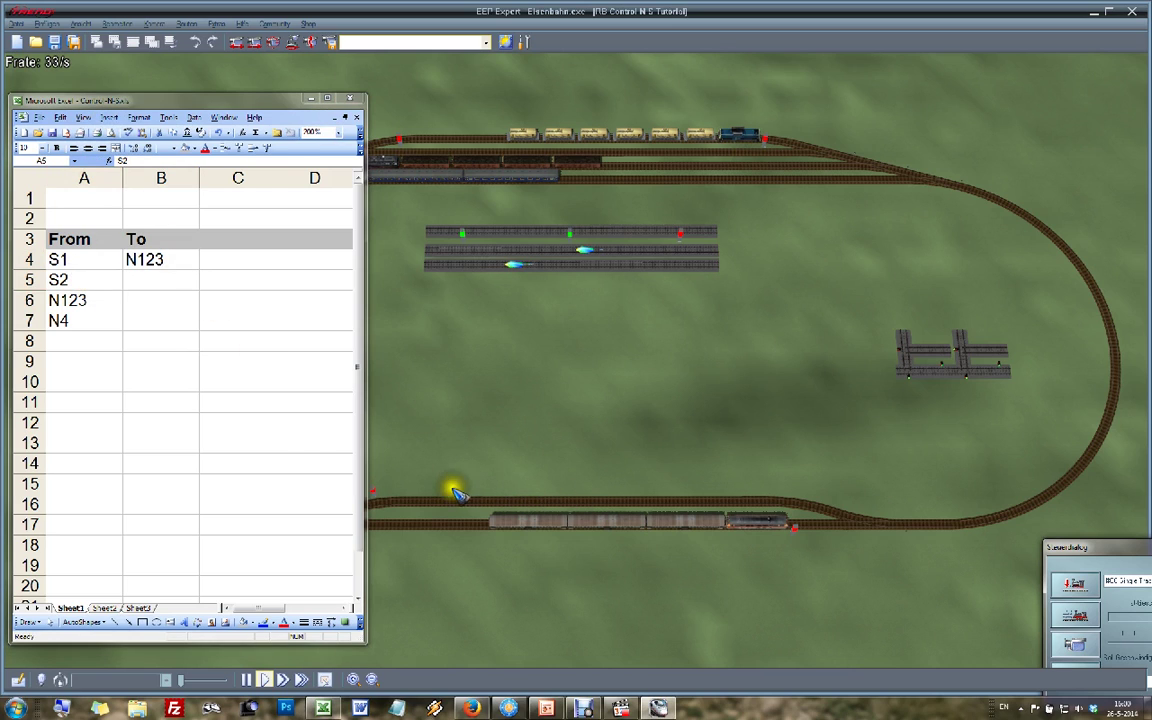
left_click(128, 323)
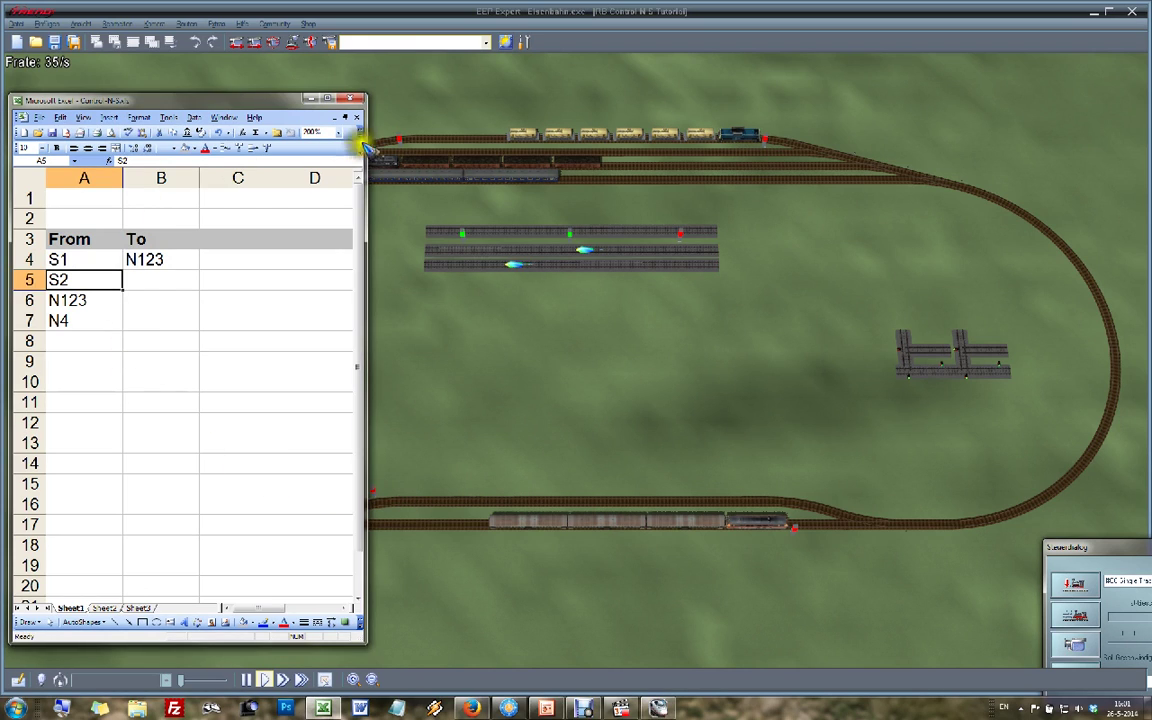
left_click(463, 134)
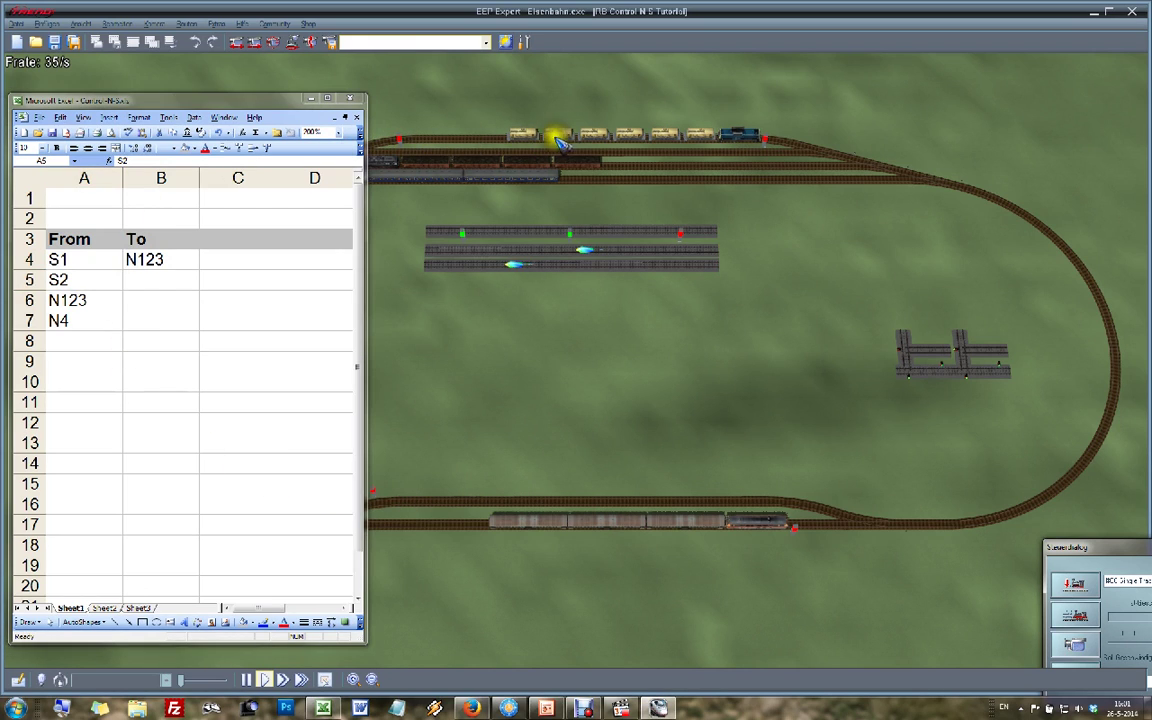
left_click(185, 278)
type("N")
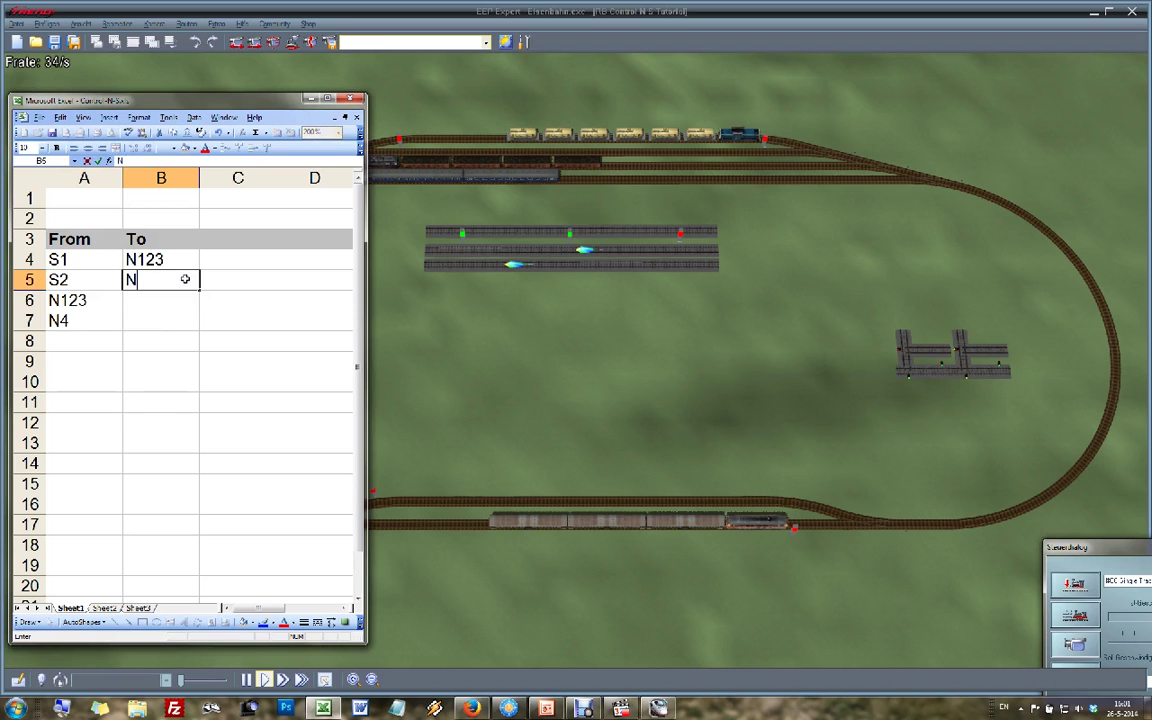
type("4")
key("Return")
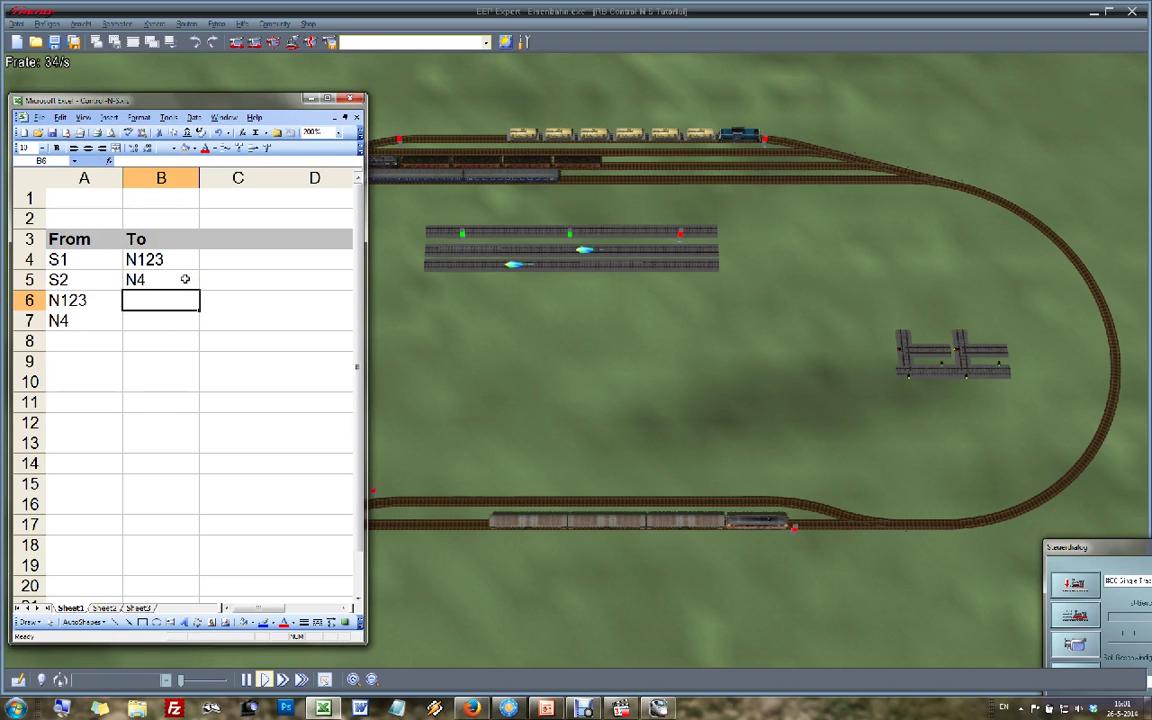
Step: Move the workbook clear of the layout's western half and enter "S1" in cell B6 as the destination from N123
left_click(411, 168)
left_click_drag(275, 104, 890, 240)
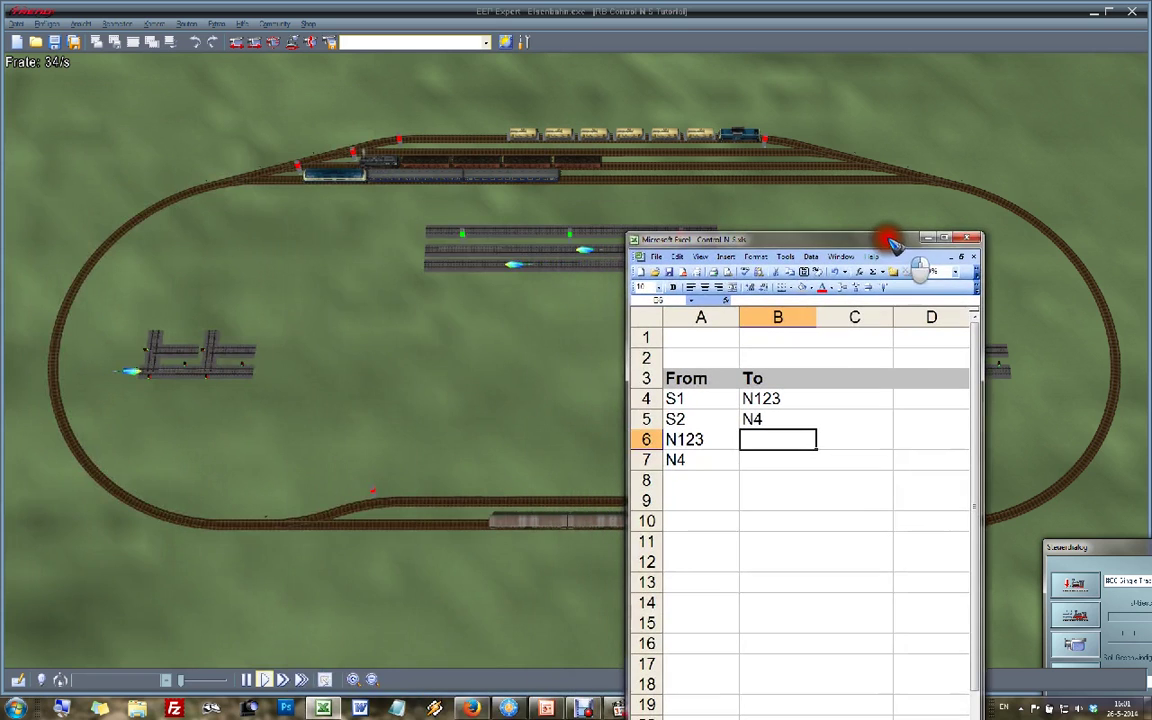
left_click(604, 166)
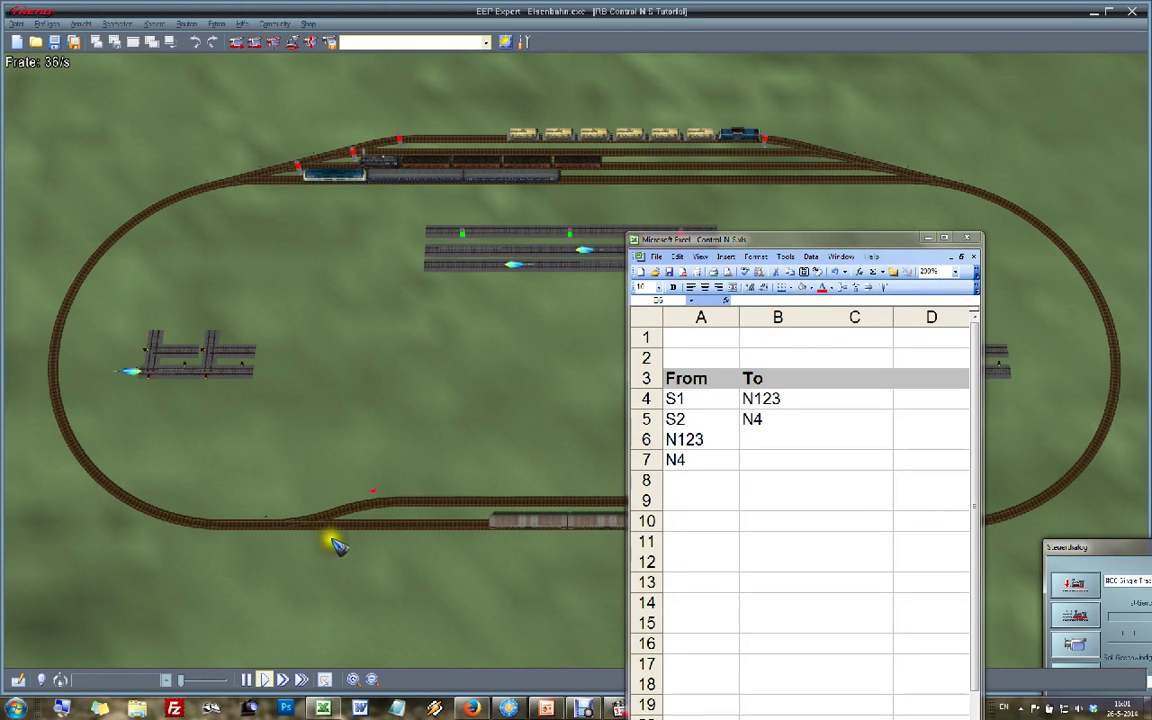
left_click(765, 440)
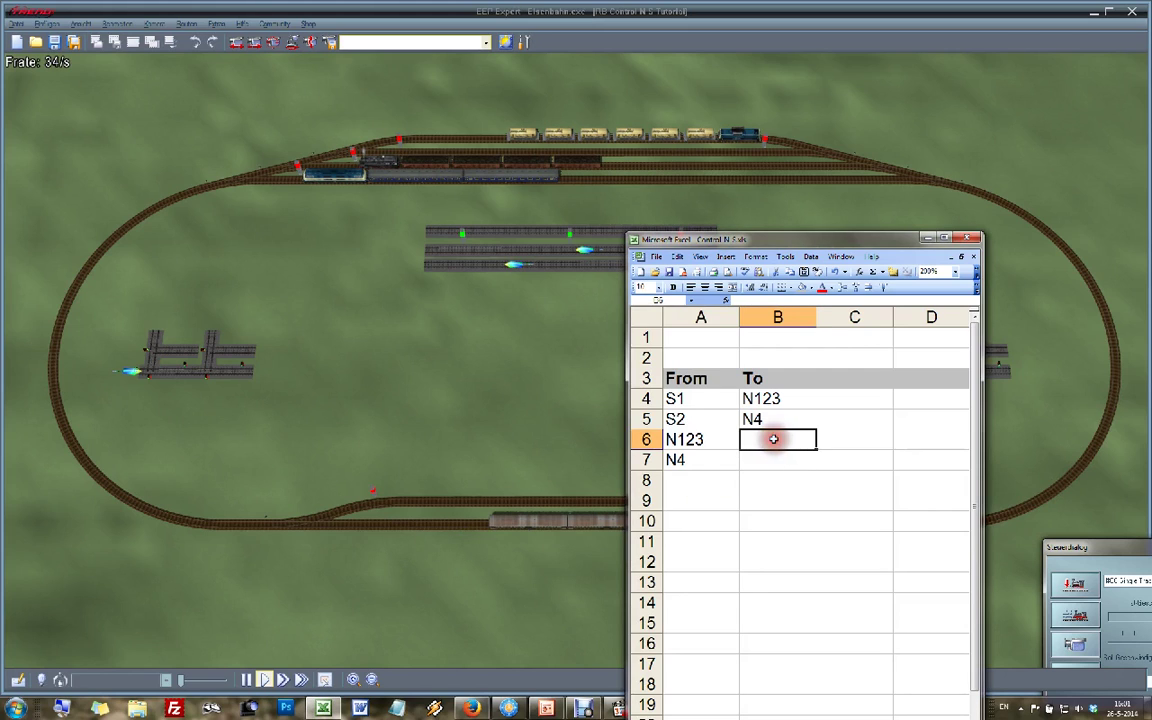
type("S")
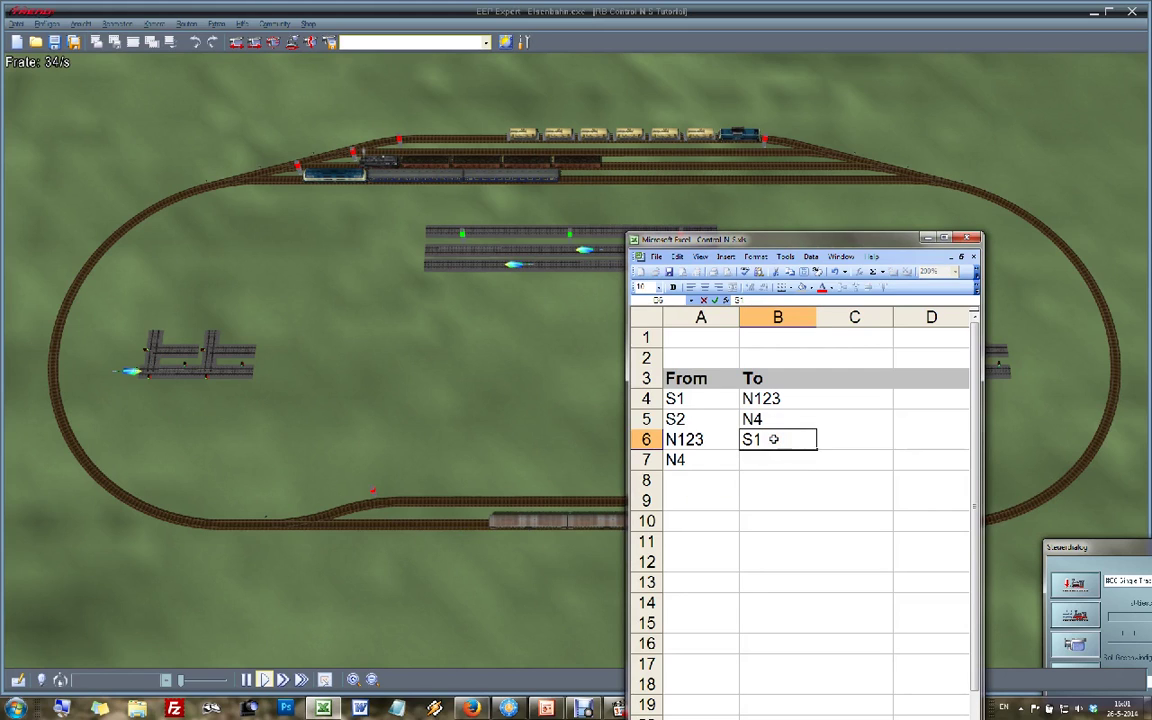
type("1")
left_click(706, 463)
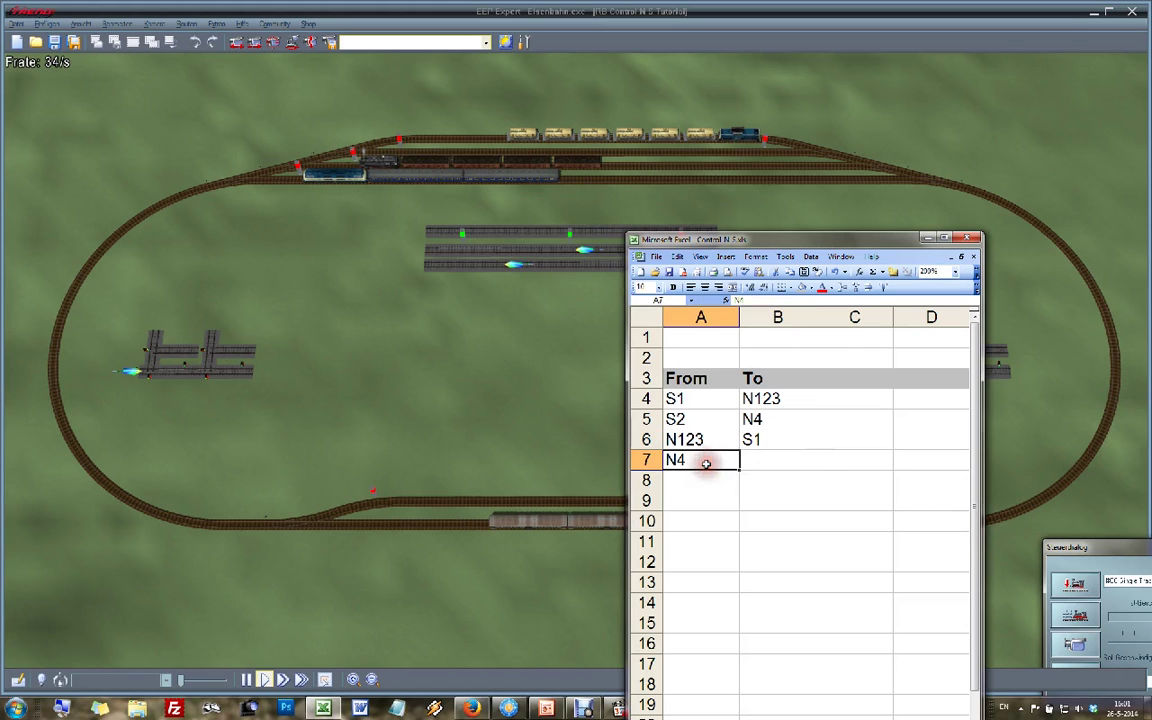
Step: Move the workbook to uncover the layout's eastern half and enter "S2" in cell B7 as the destination from N4
left_click_drag(761, 239, 166, 104)
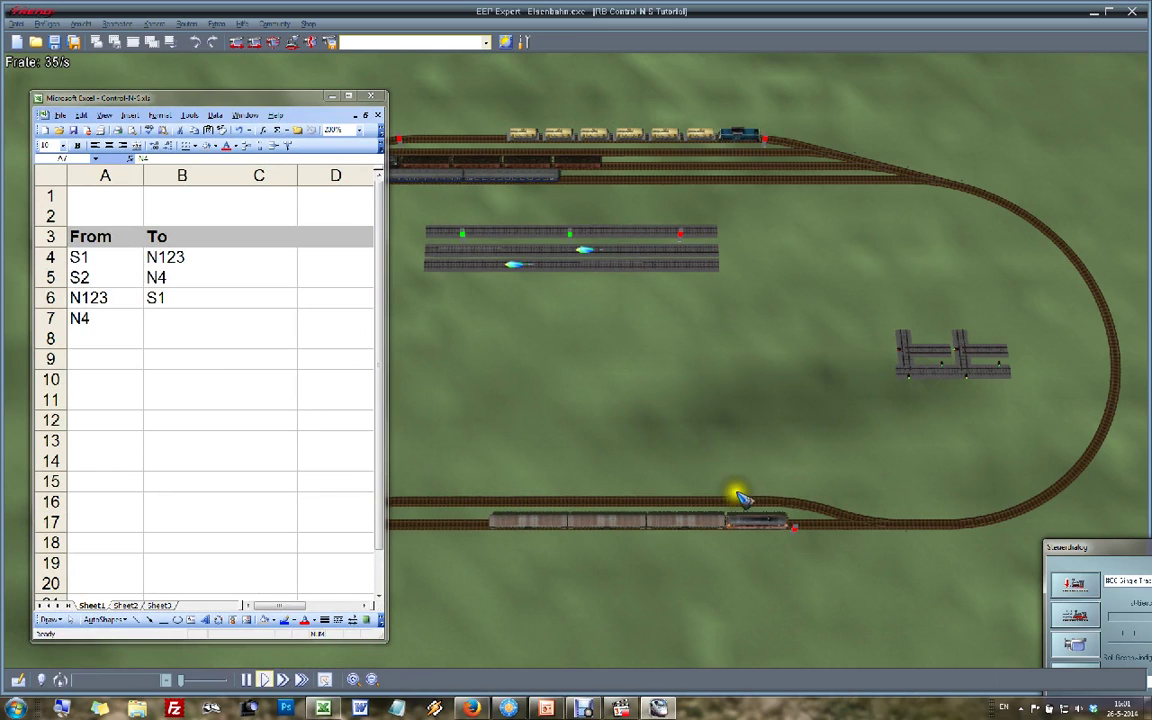
left_click(190, 320)
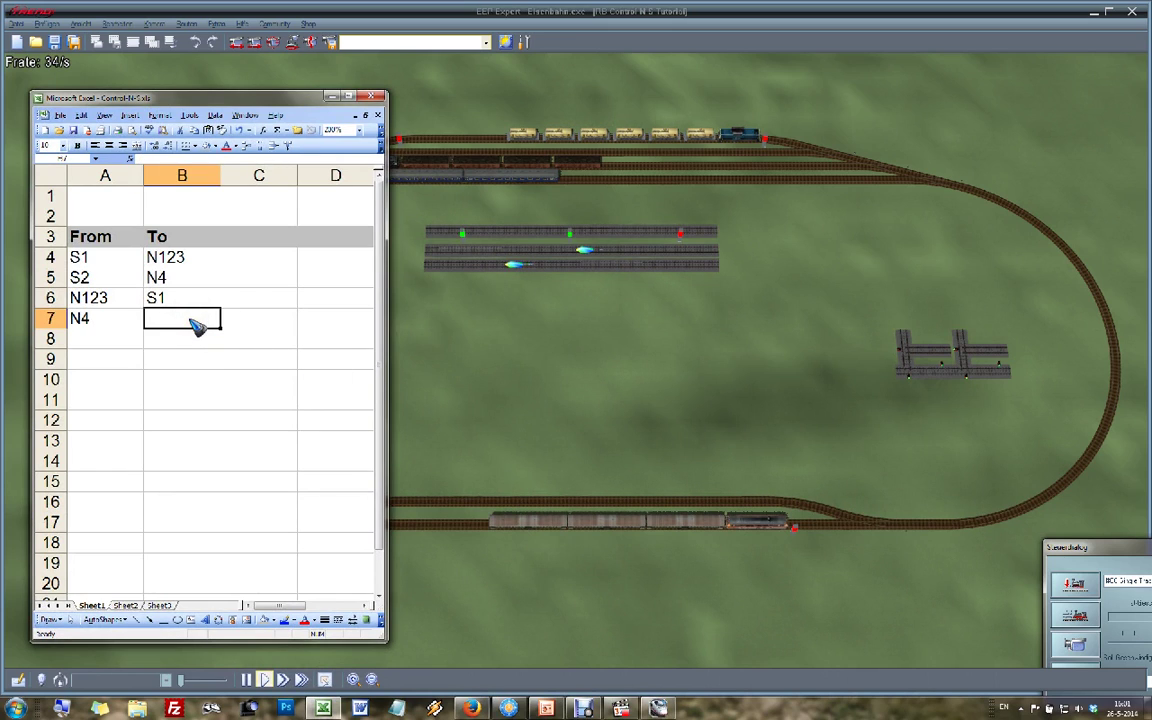
type("S2")
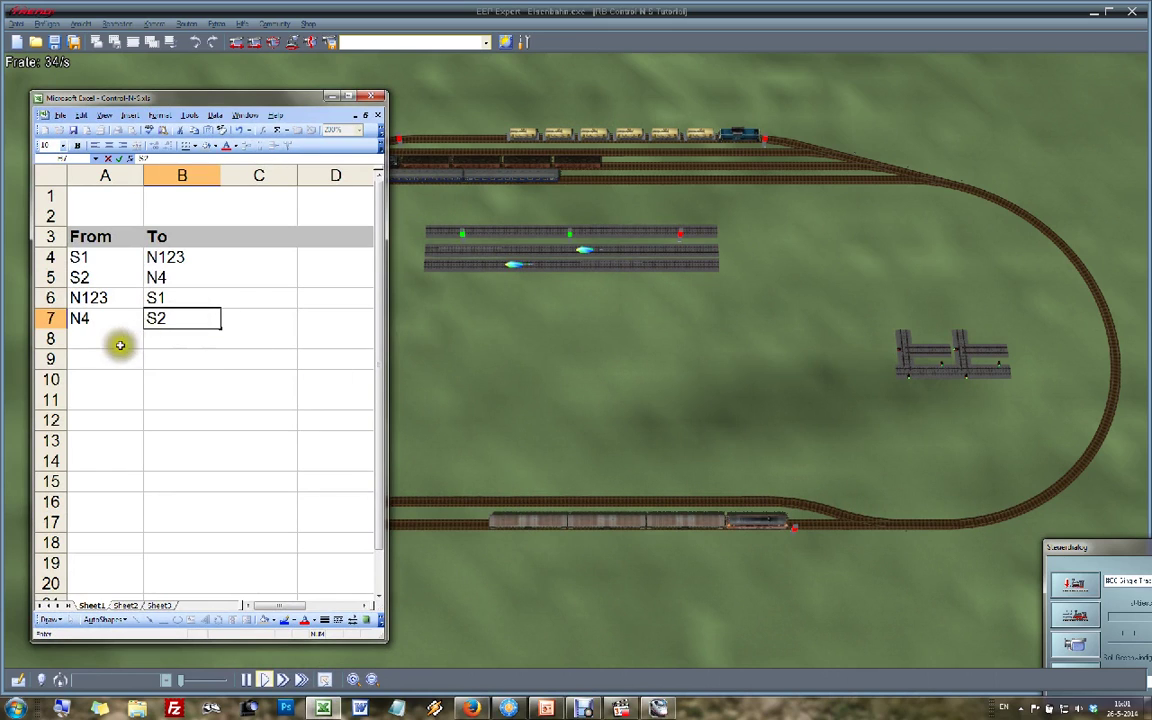
left_click(118, 340)
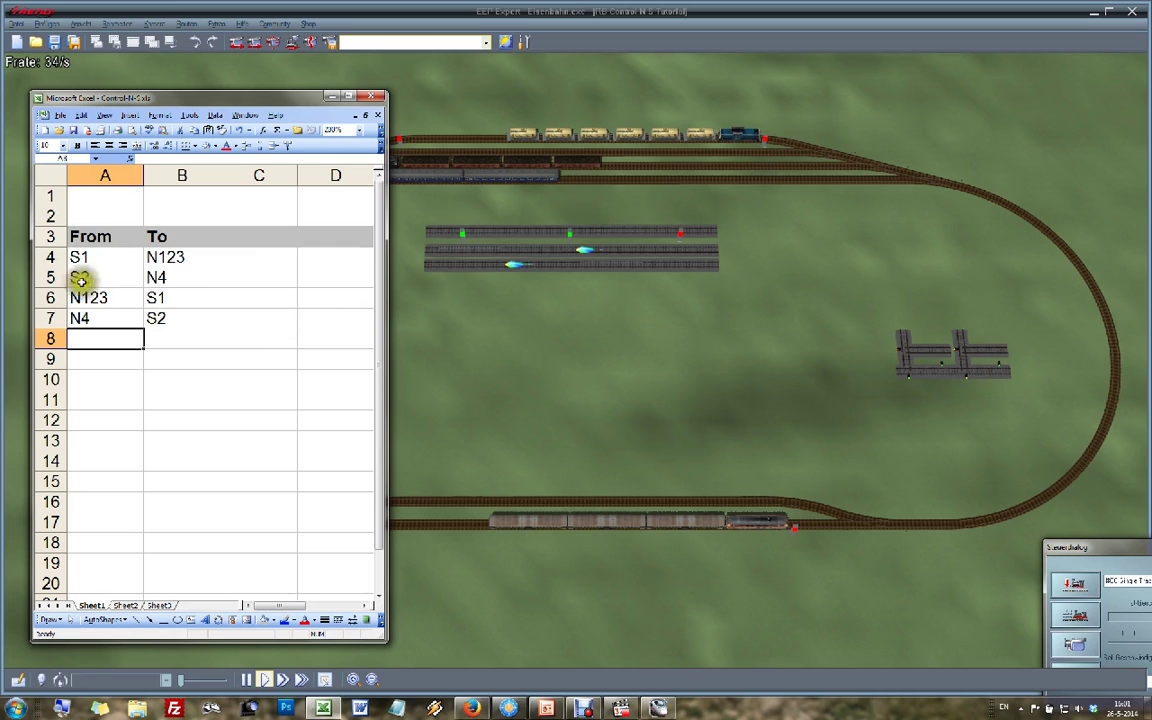
Step: Add the column headings "Rand IO" in cell C3 and "Single Tr" in cell D3, widening the workbook window slightly
left_click(262, 237)
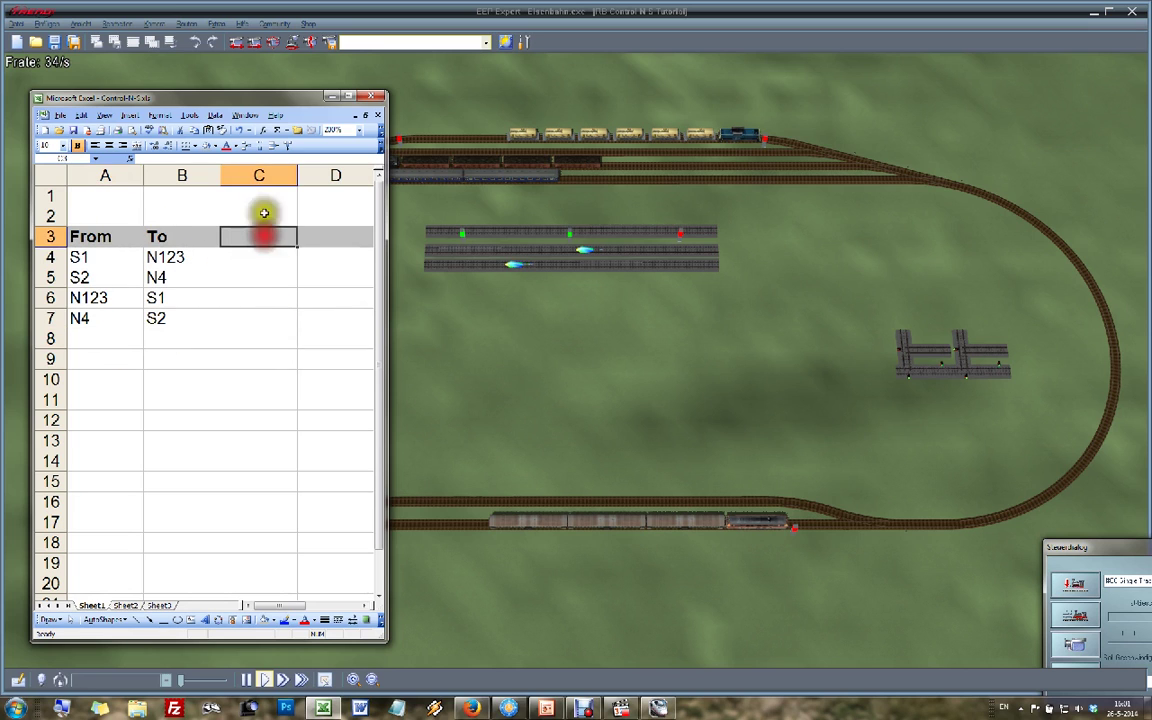
left_click_drag(250, 100, 232, 123)
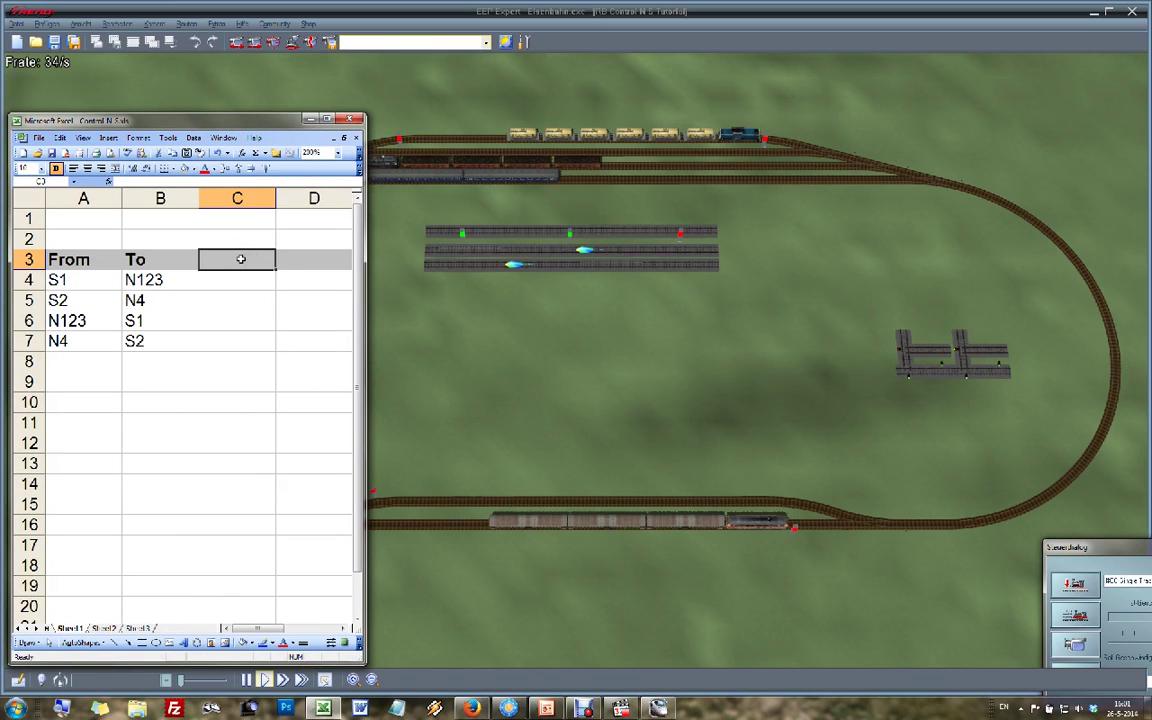
type("RandID")
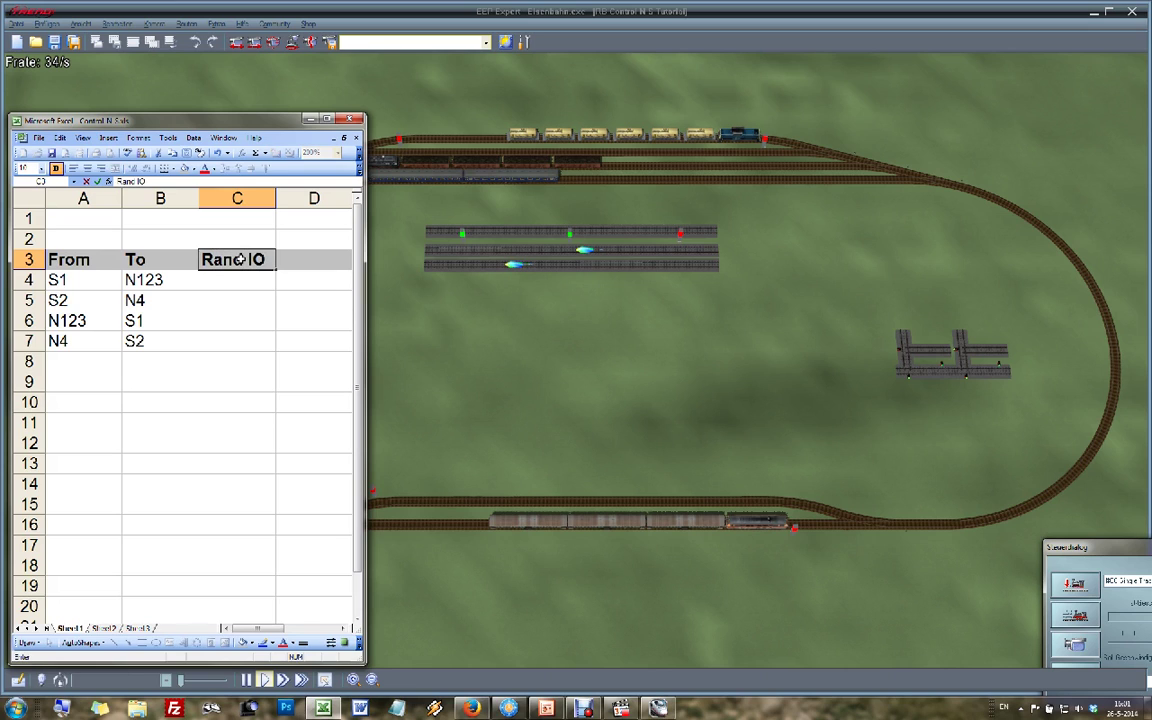
key("Tab")
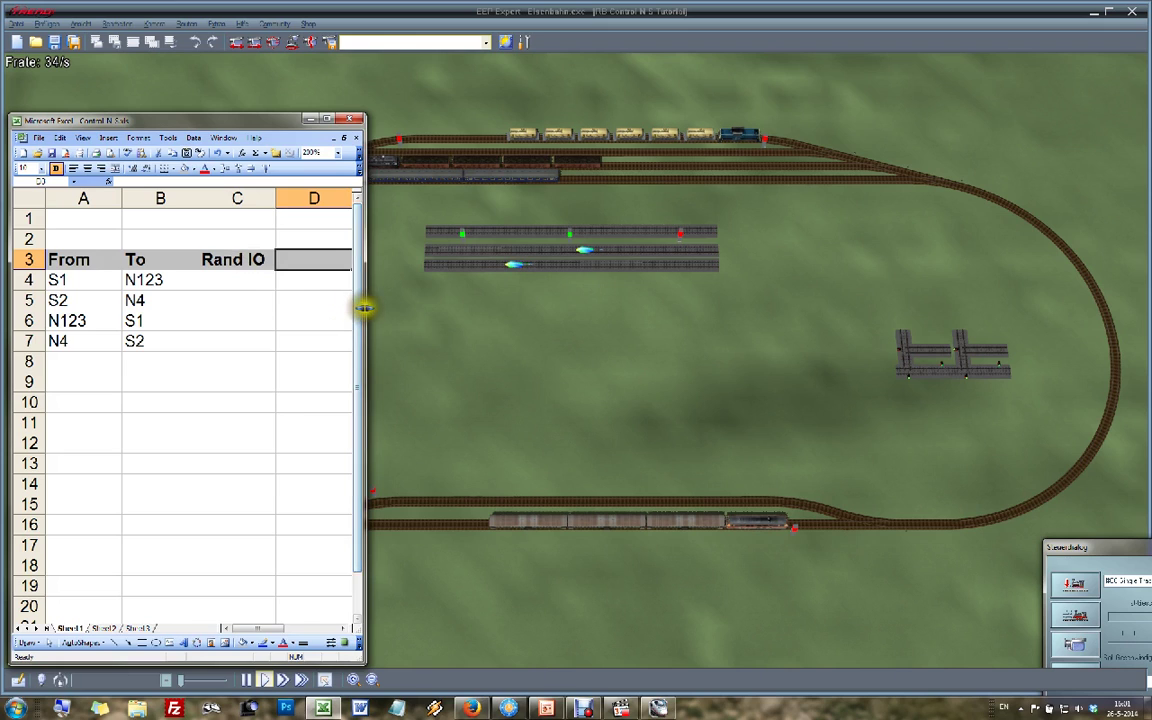
left_click_drag(363, 308, 369, 309)
type("Single")
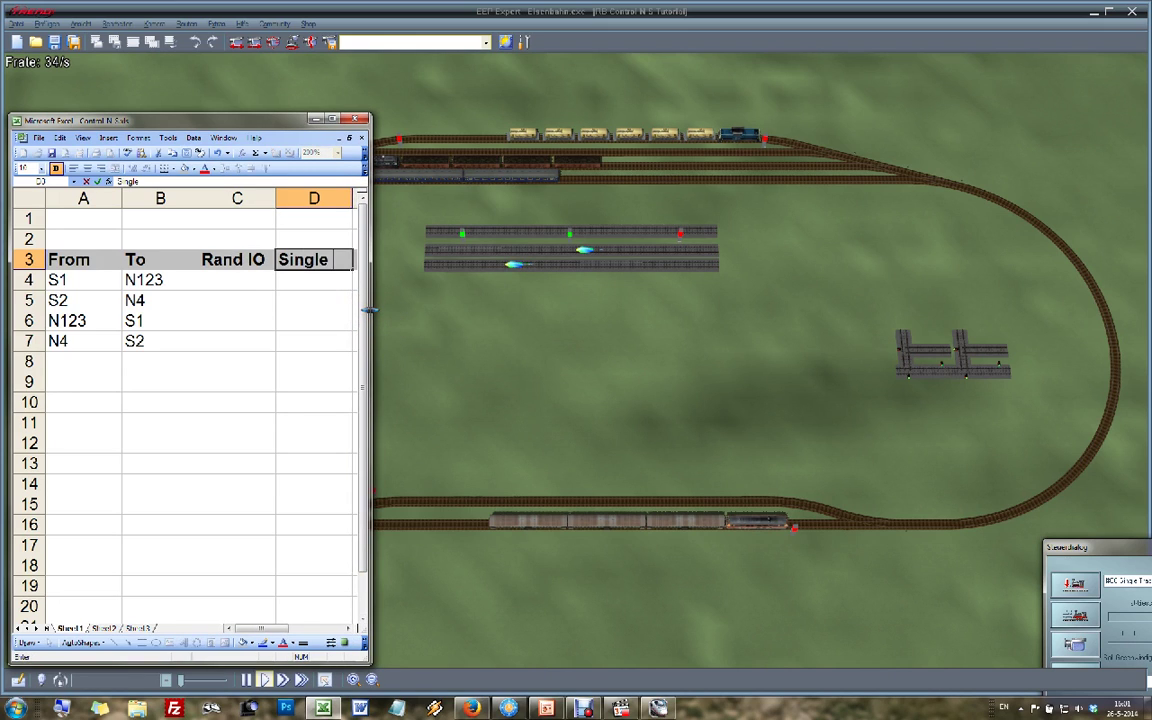
type(" Tr")
key("Return")
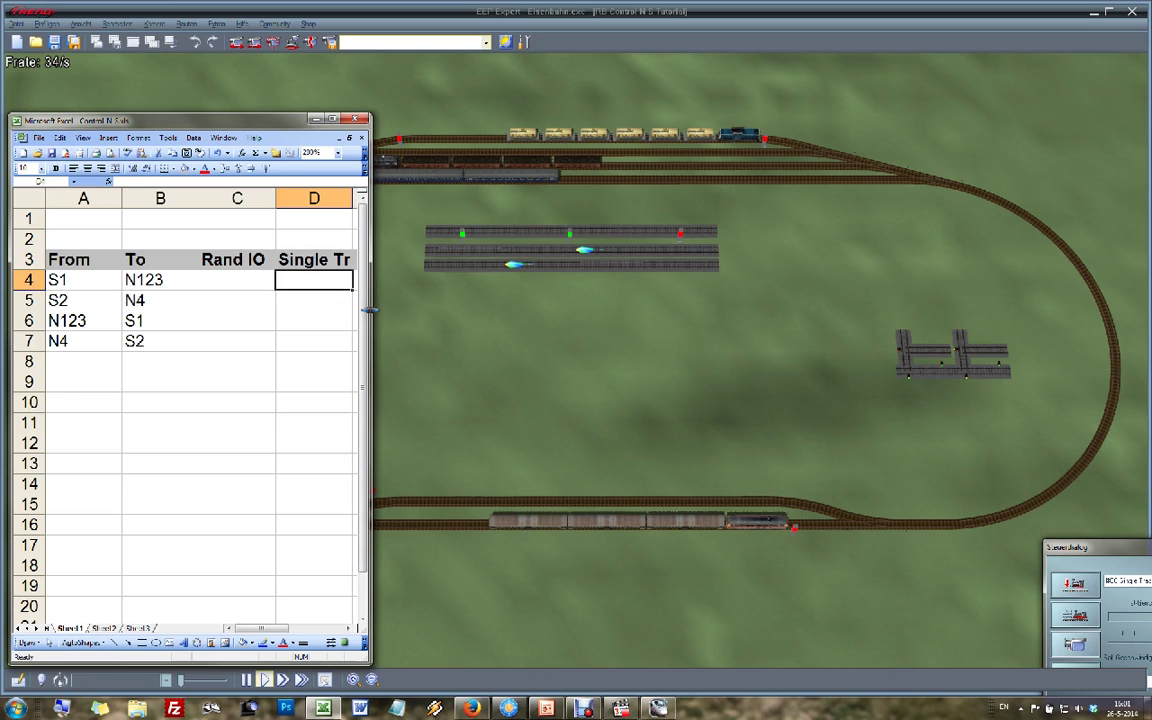
Step: Enter "in" in cell C4 under Rand IO for the S1 to N123 route
left_click(225, 281)
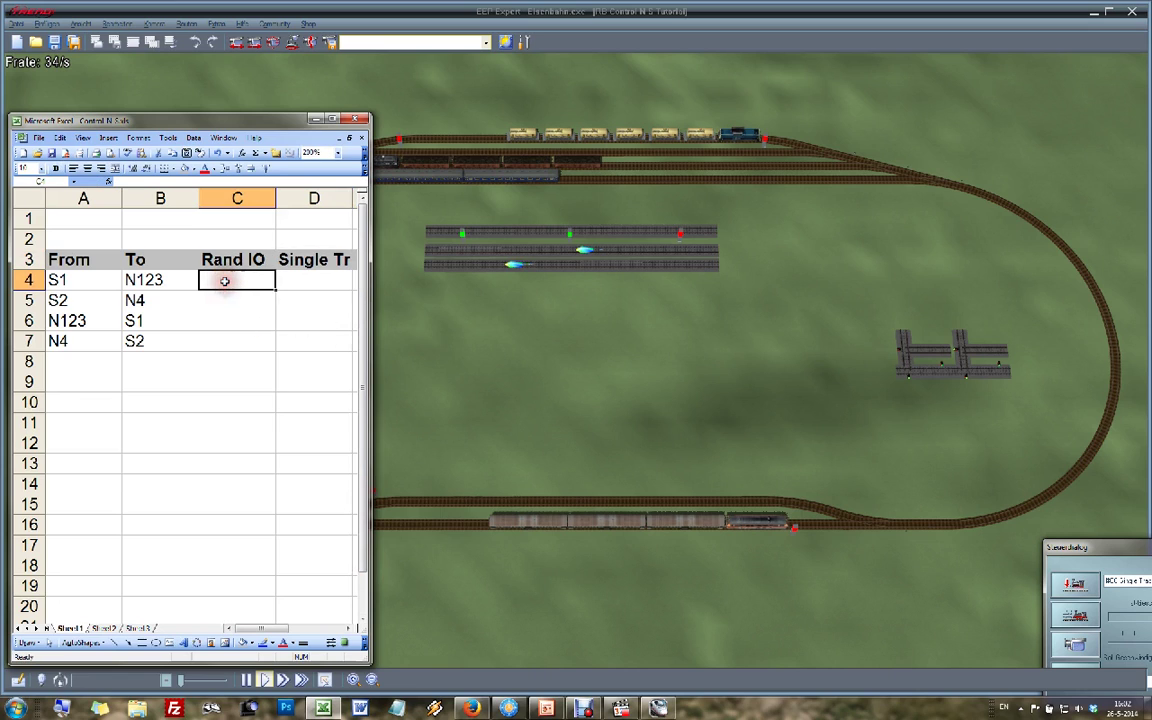
left_click(76, 280)
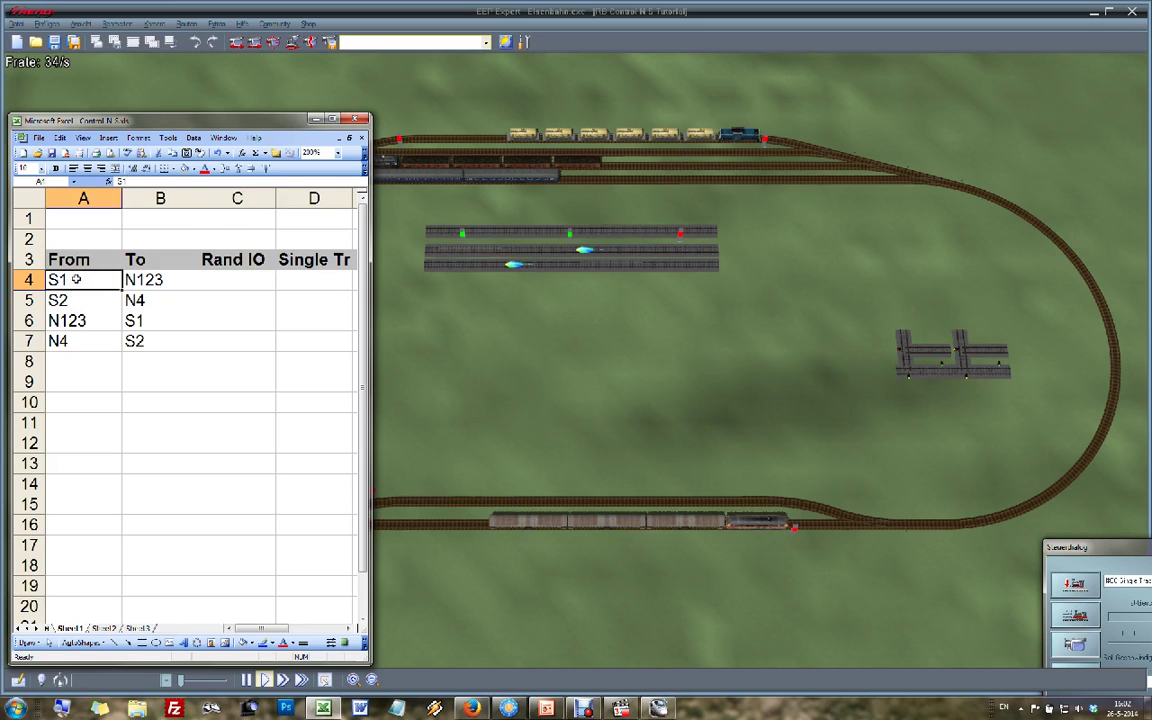
left_click(145, 281)
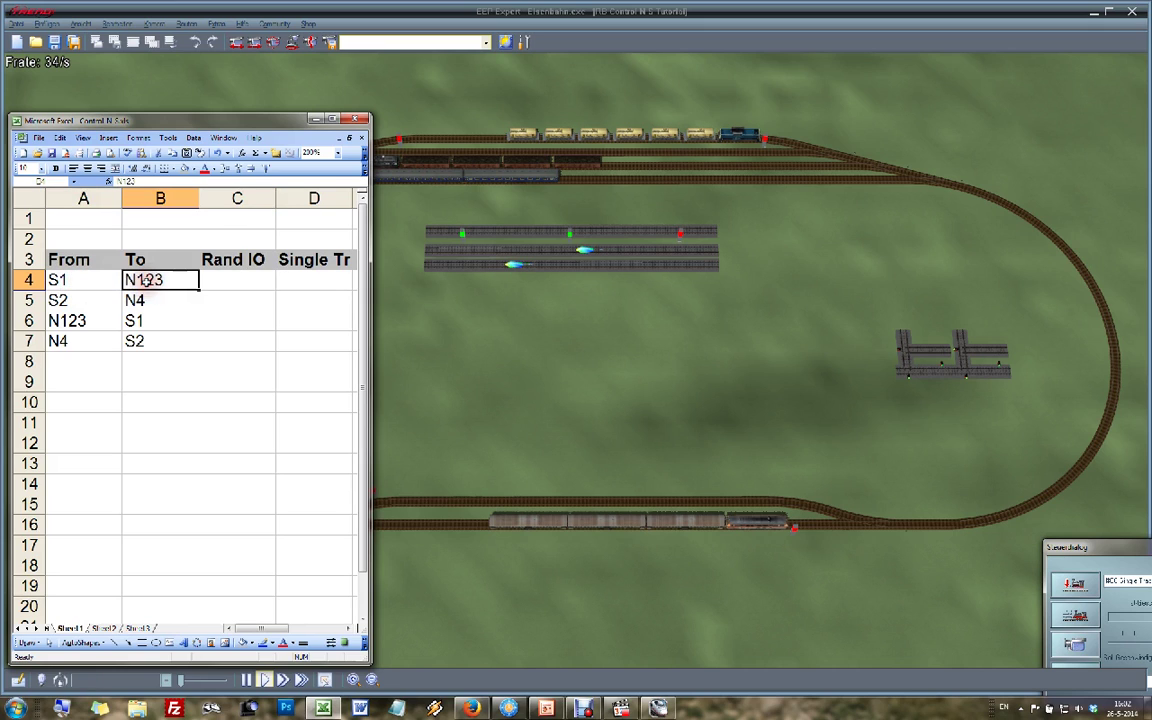
left_click(232, 283)
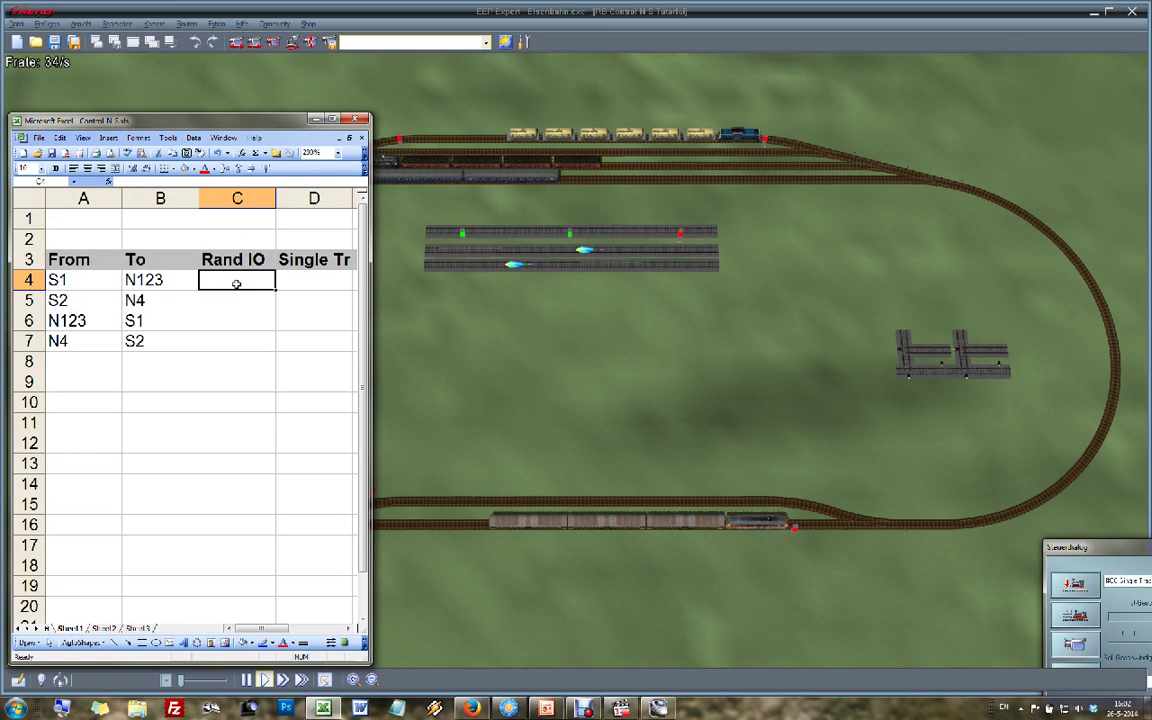
double_click(236, 284)
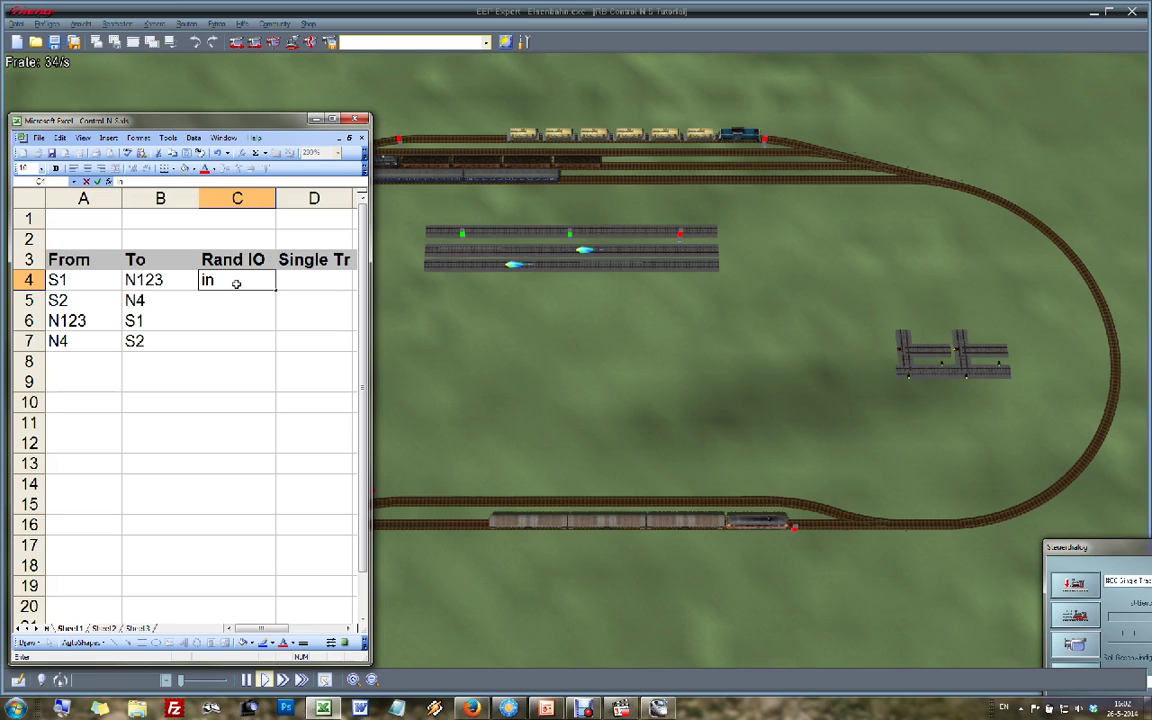
left_click(226, 303)
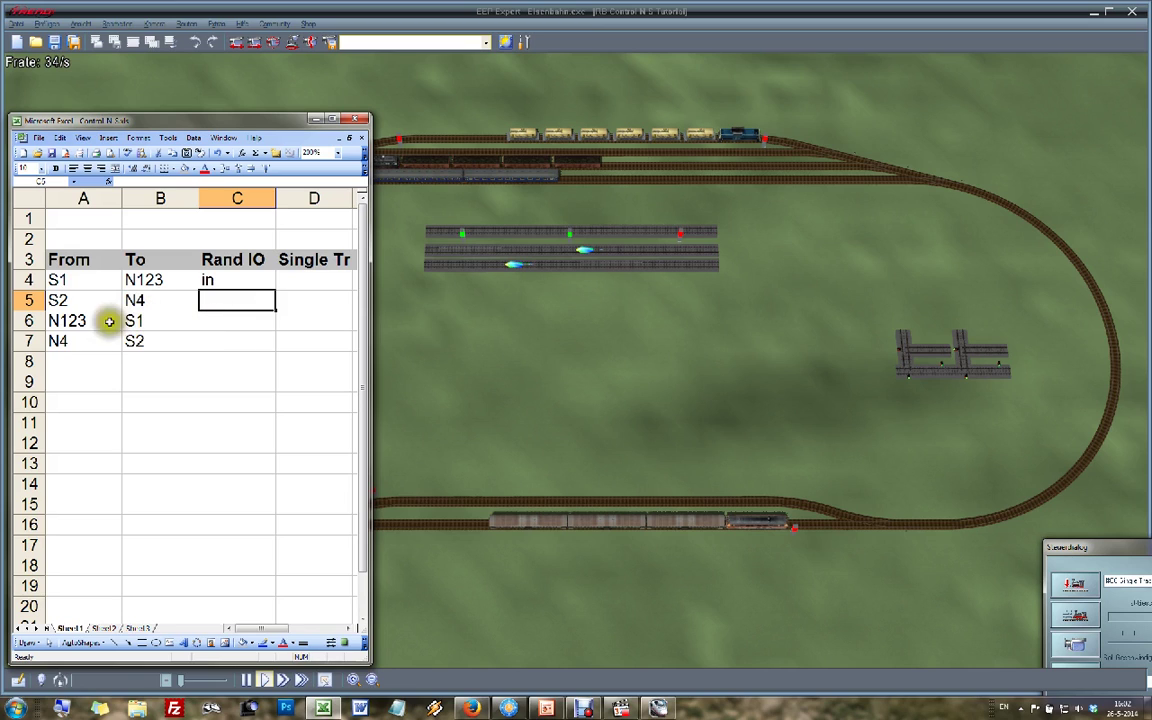
Step: Enter "Out" in cell C6 for the N123 to S1 route and change cell C4 to the capitalised "In"
left_click(65, 320)
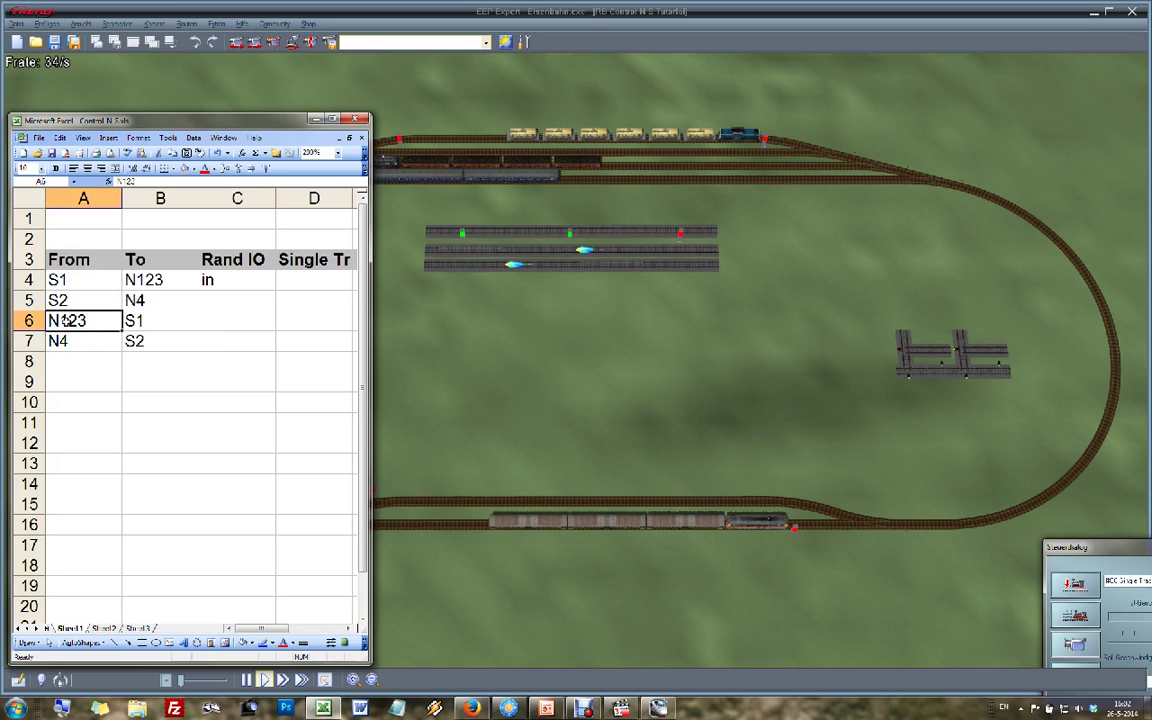
left_click(144, 320)
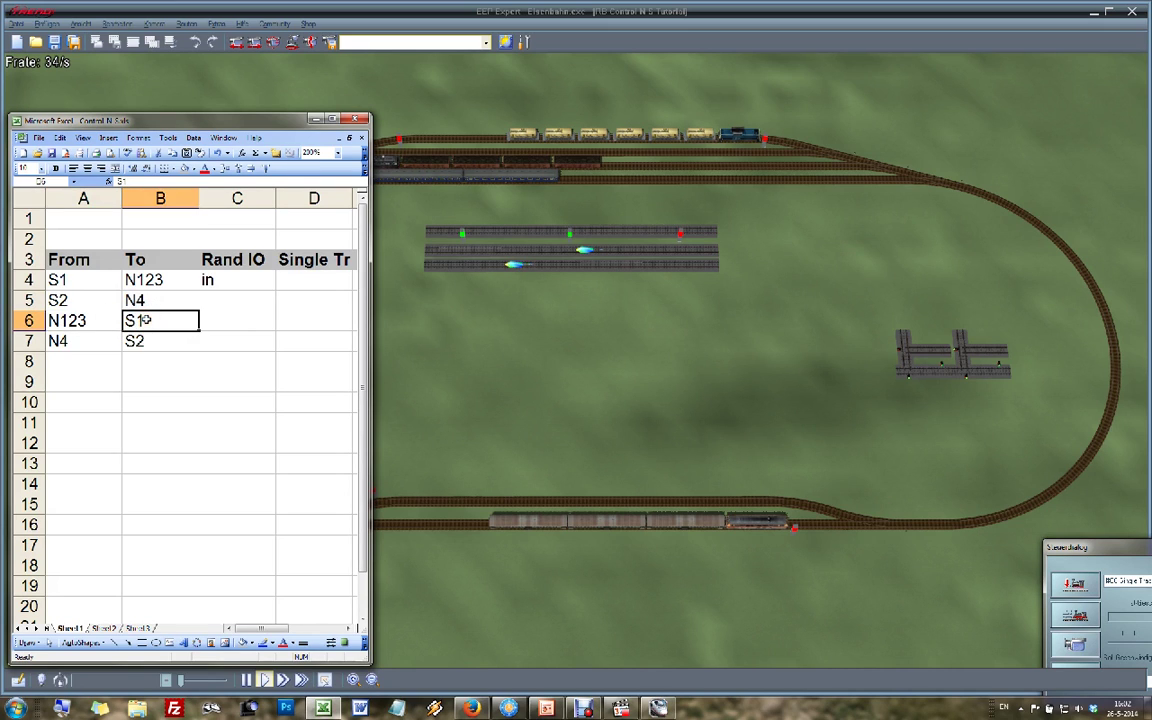
left_click(236, 320)
type("Out")
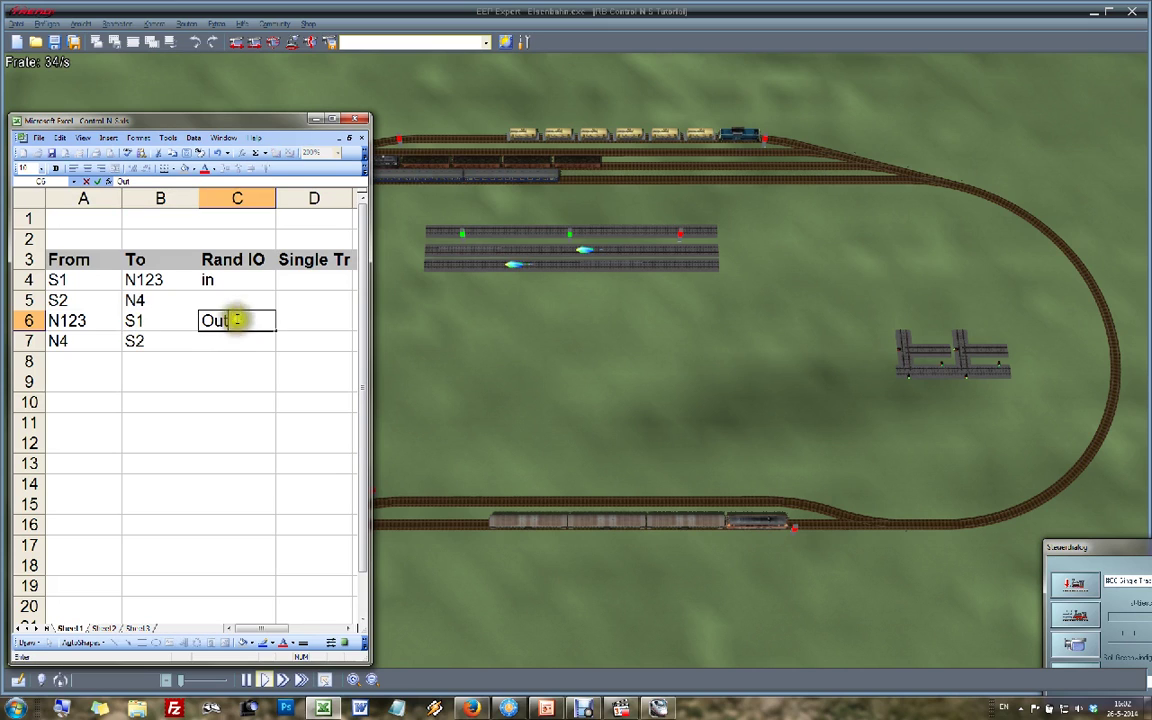
left_click(228, 280)
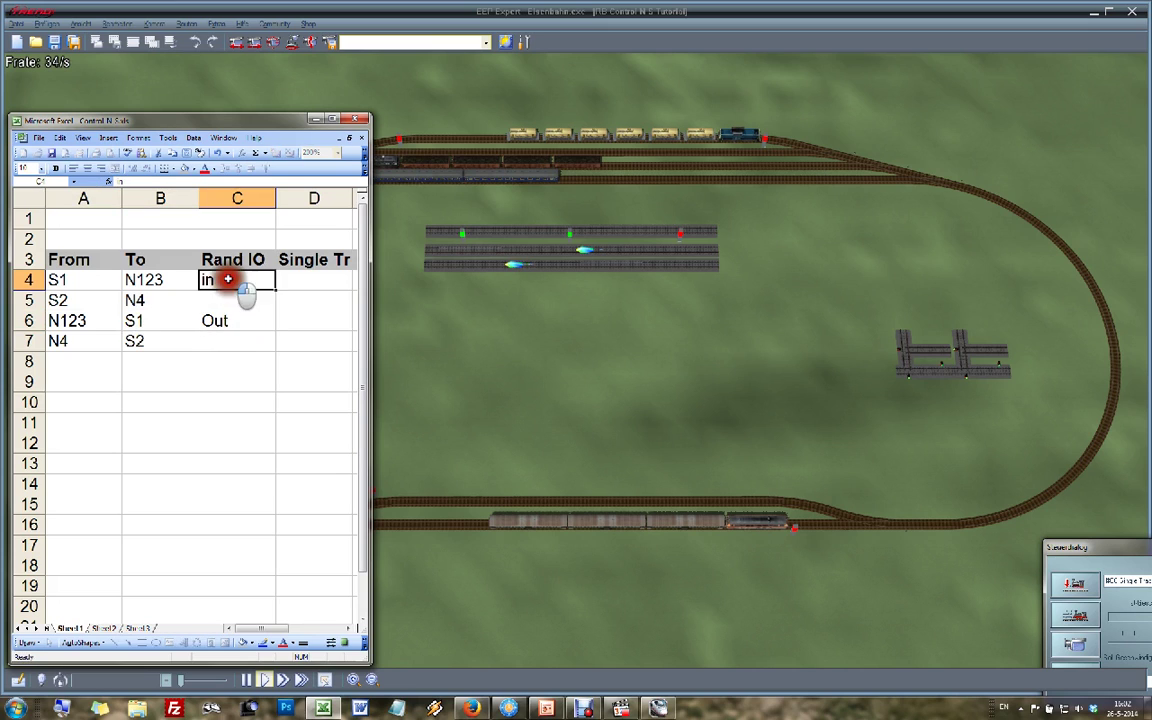
type("In")
key("Return")
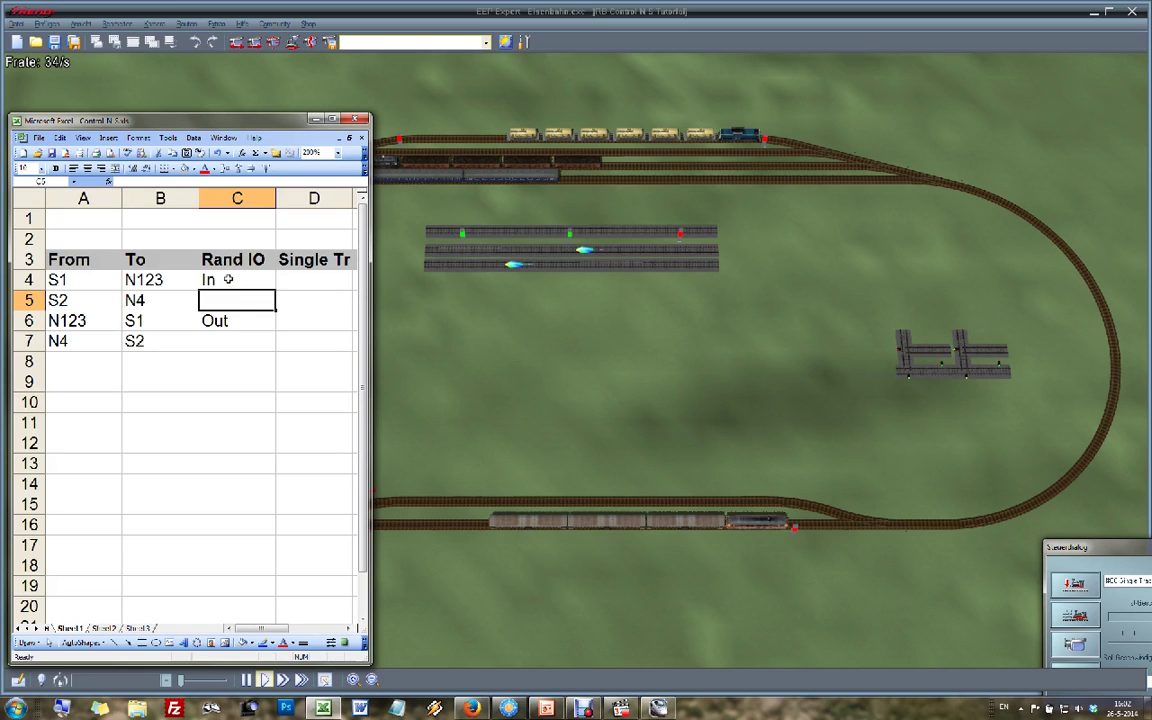
Step: Compare the Rand IO entries and the N123 and N4 routes with the control tracks in the middle of the layout
left_click(70, 341)
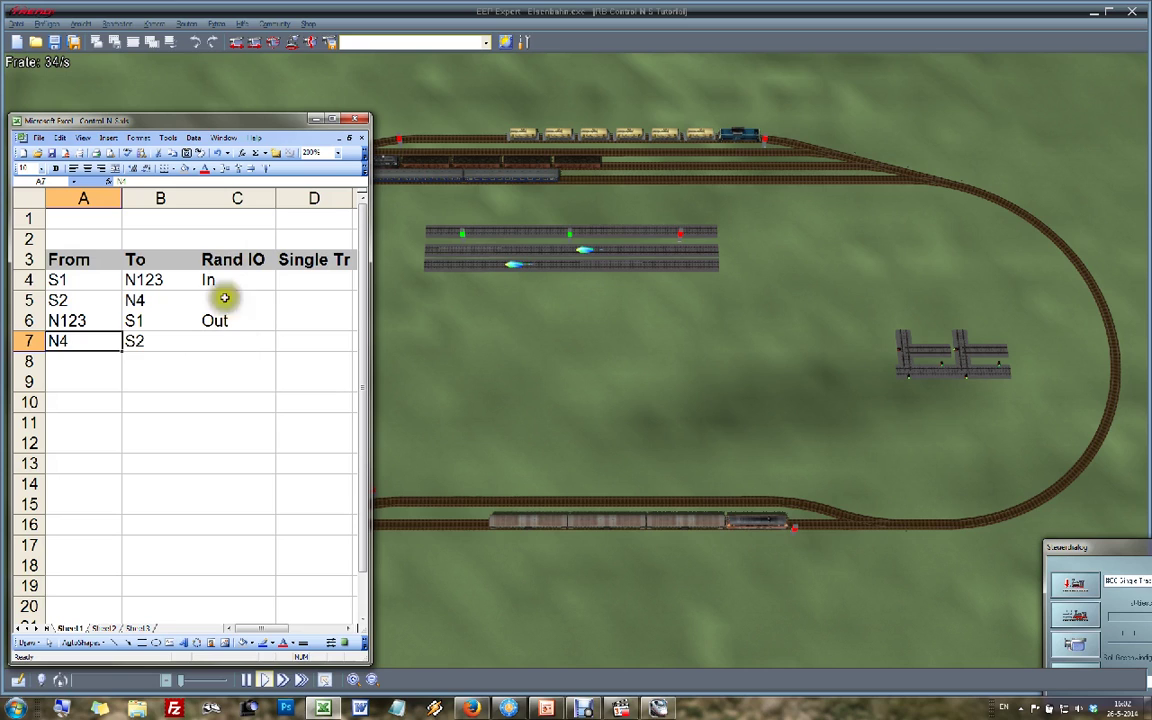
left_click(753, 231)
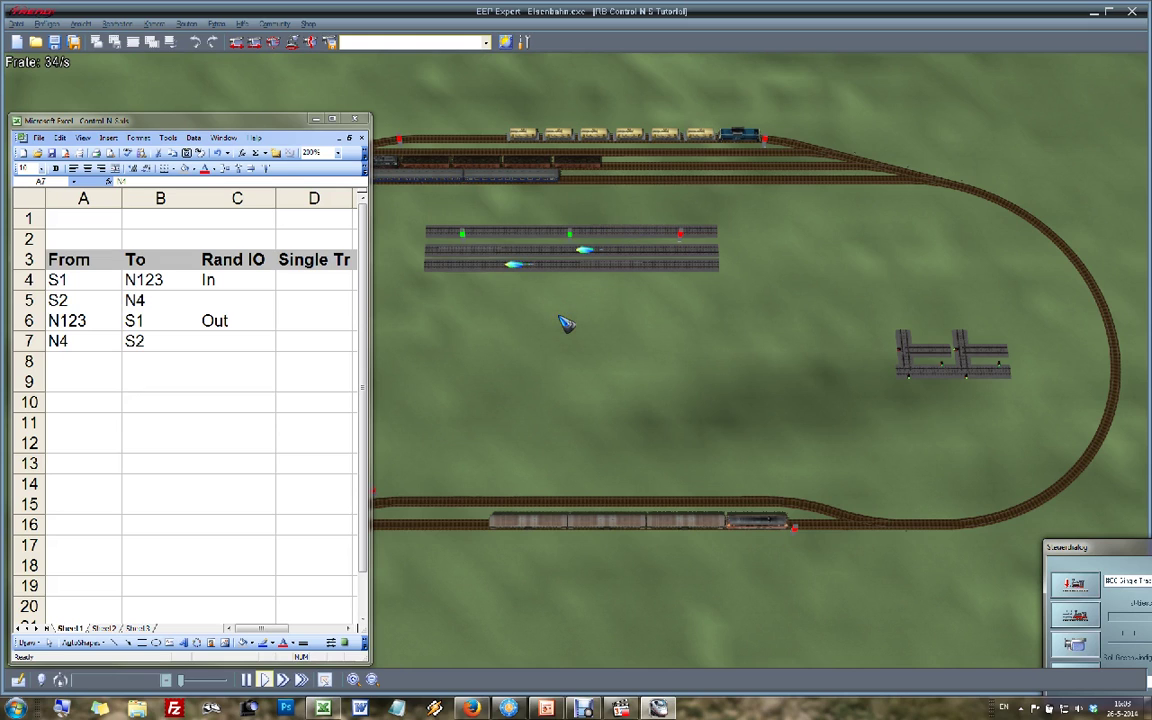
left_click(298, 404)
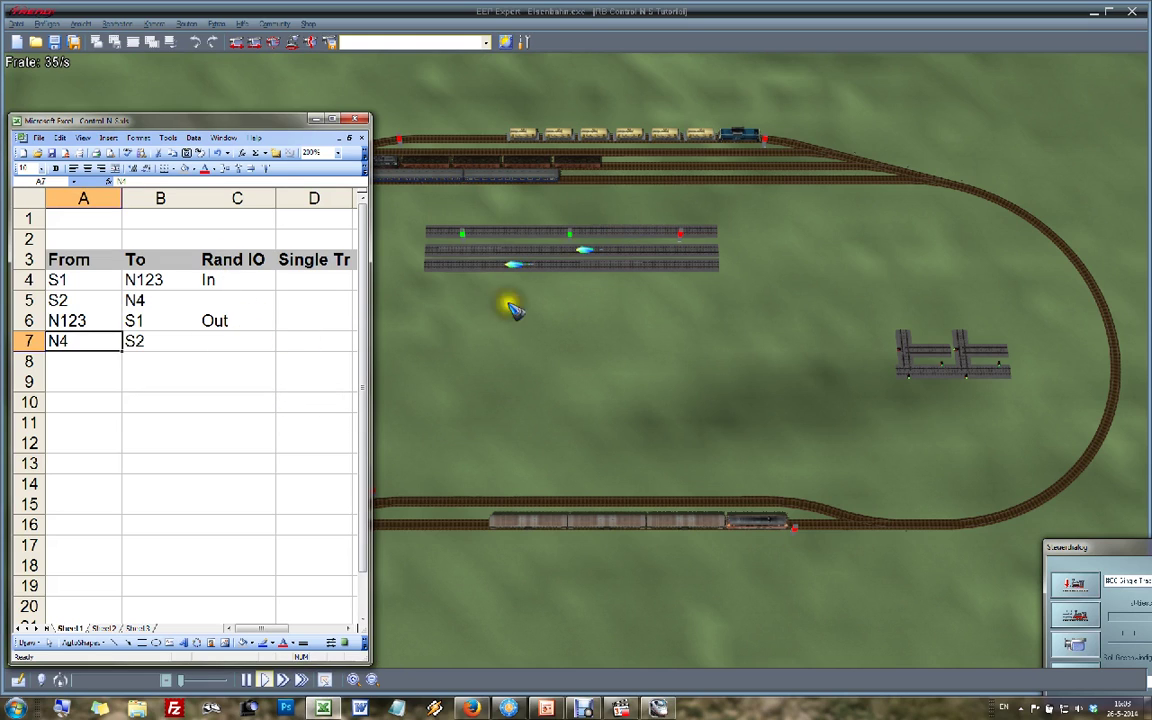
left_click(560, 308)
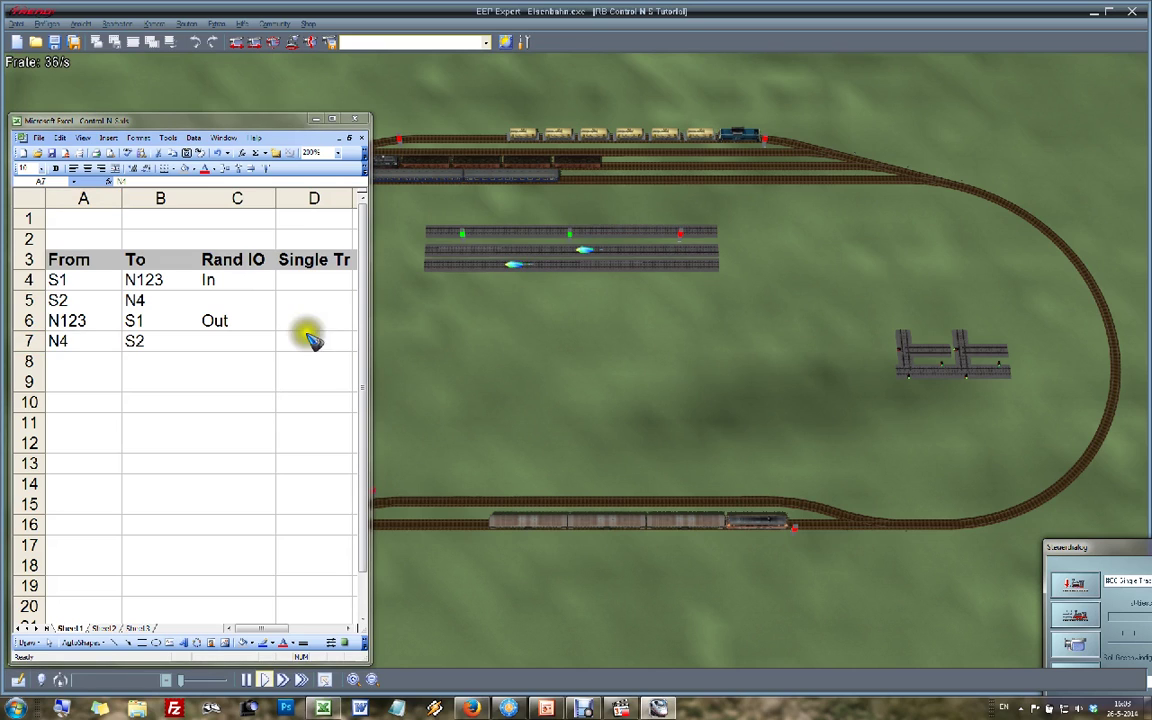
left_click(226, 264)
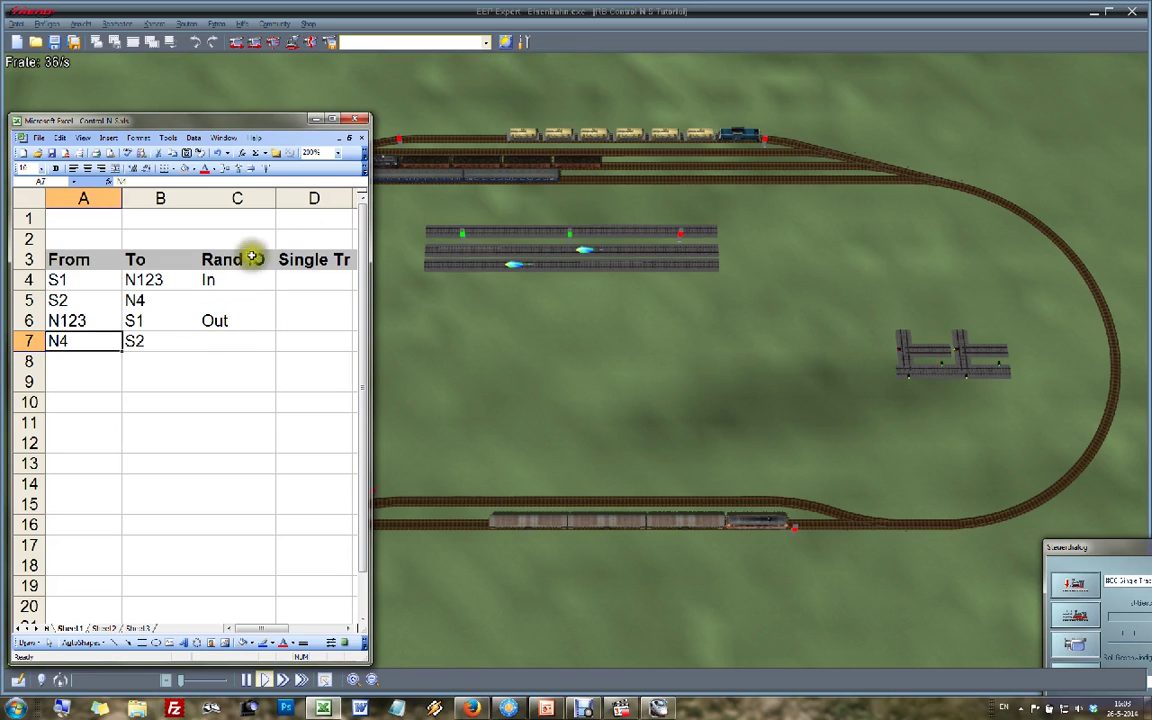
left_click(150, 277)
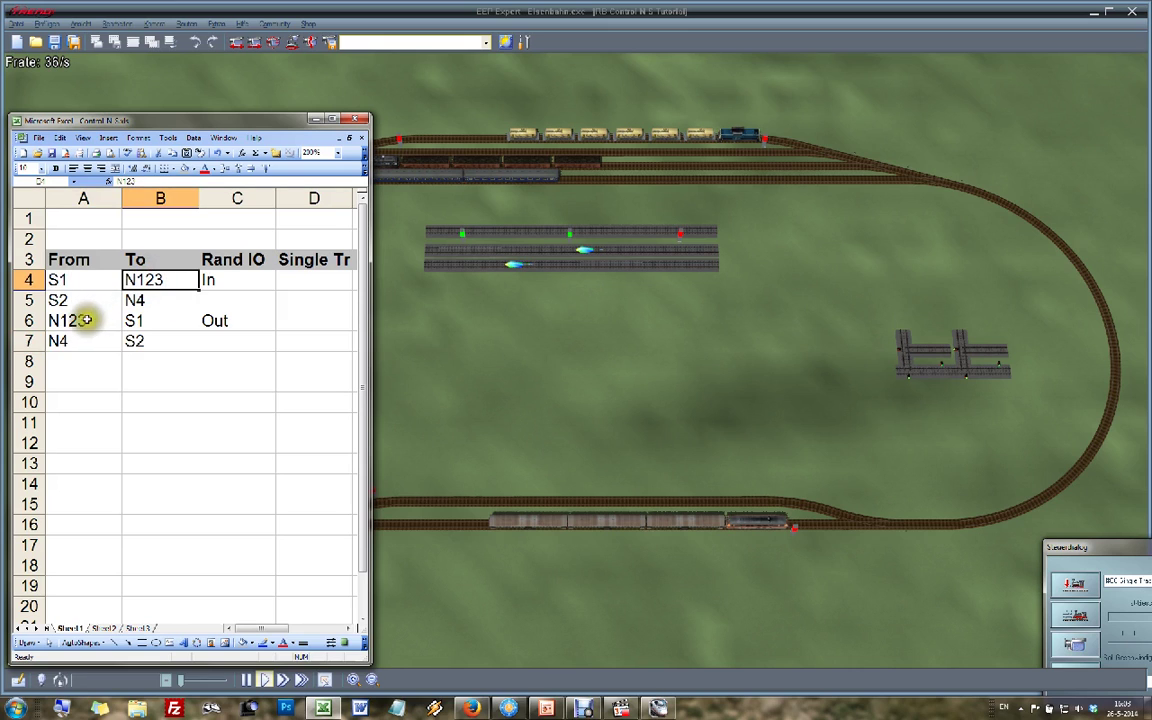
left_click(84, 320)
left_click(466, 233)
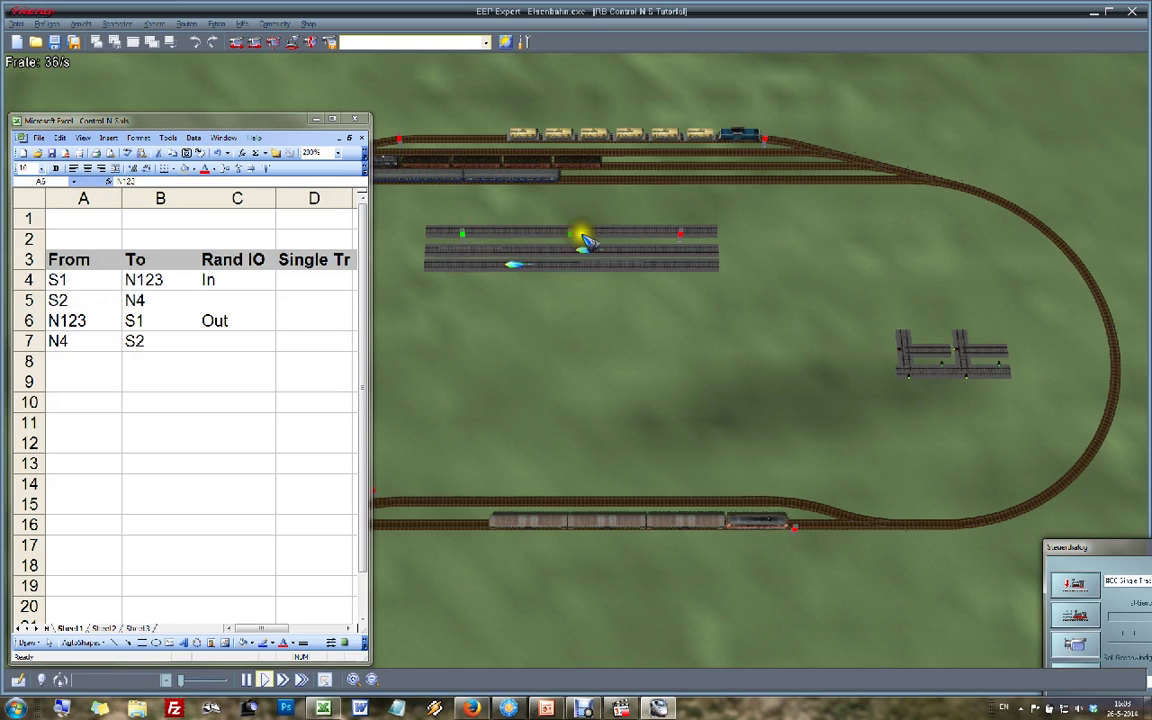
left_click(569, 233)
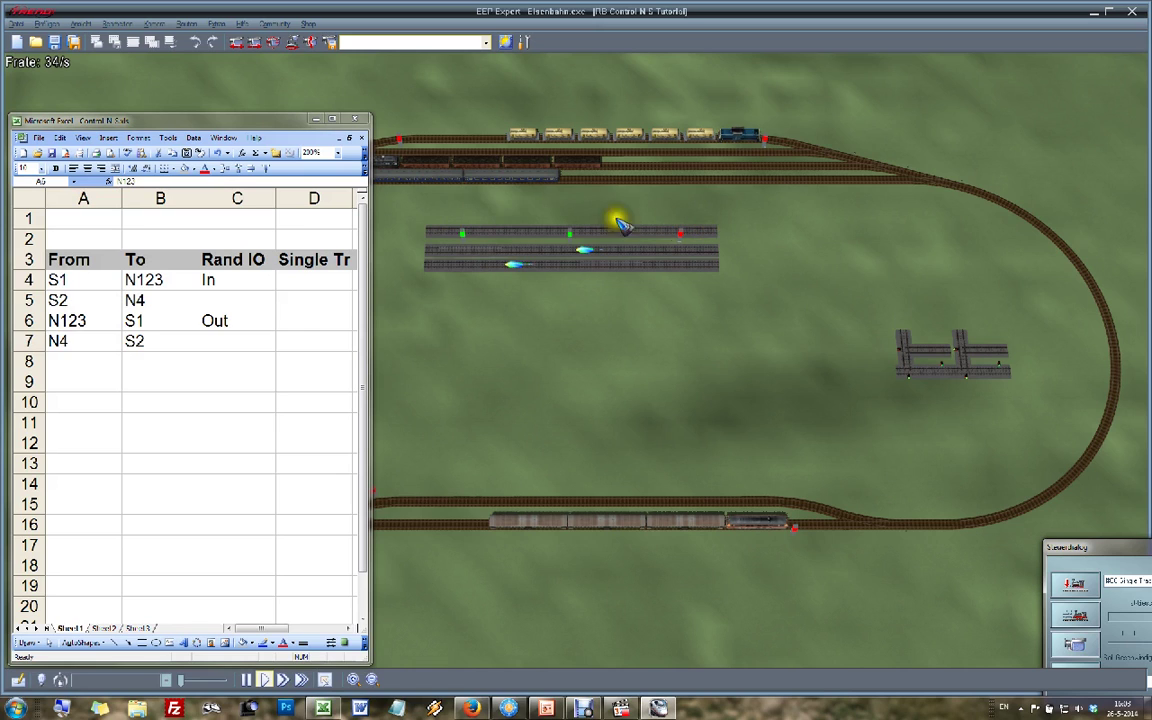
left_click(465, 233)
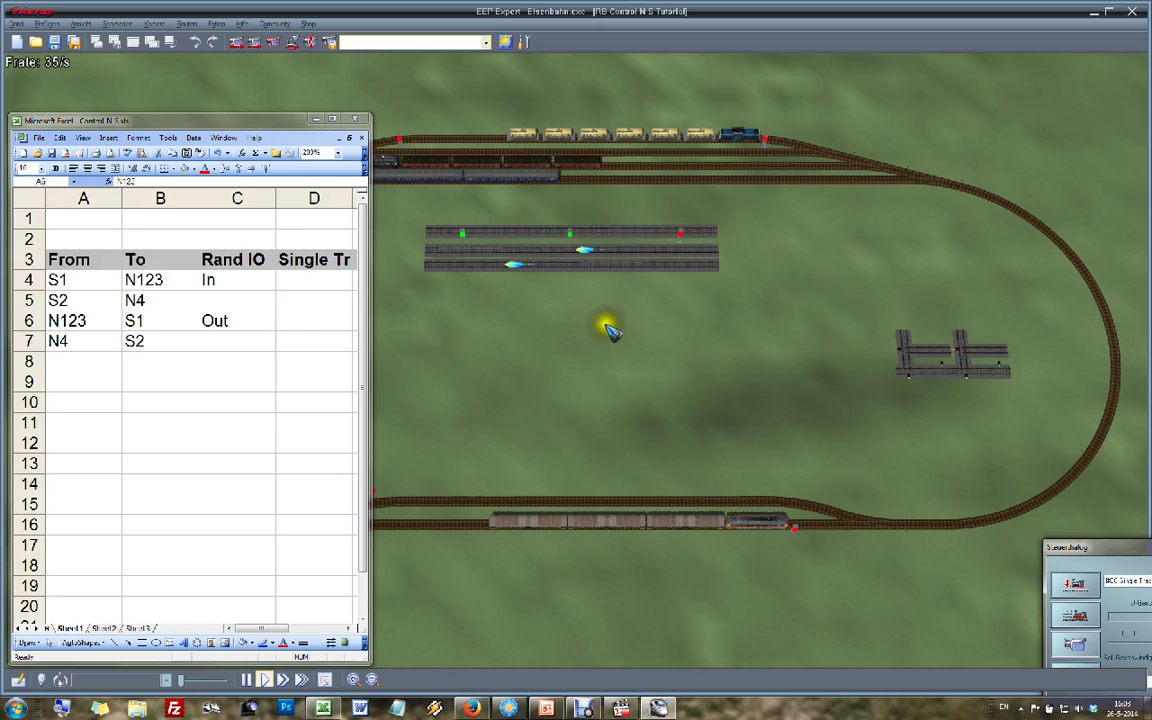
Step: Shift the workbook slightly over the layout and enter "East" in cell D4 under Single Tr for the S1 to N123 route
left_click(298, 282)
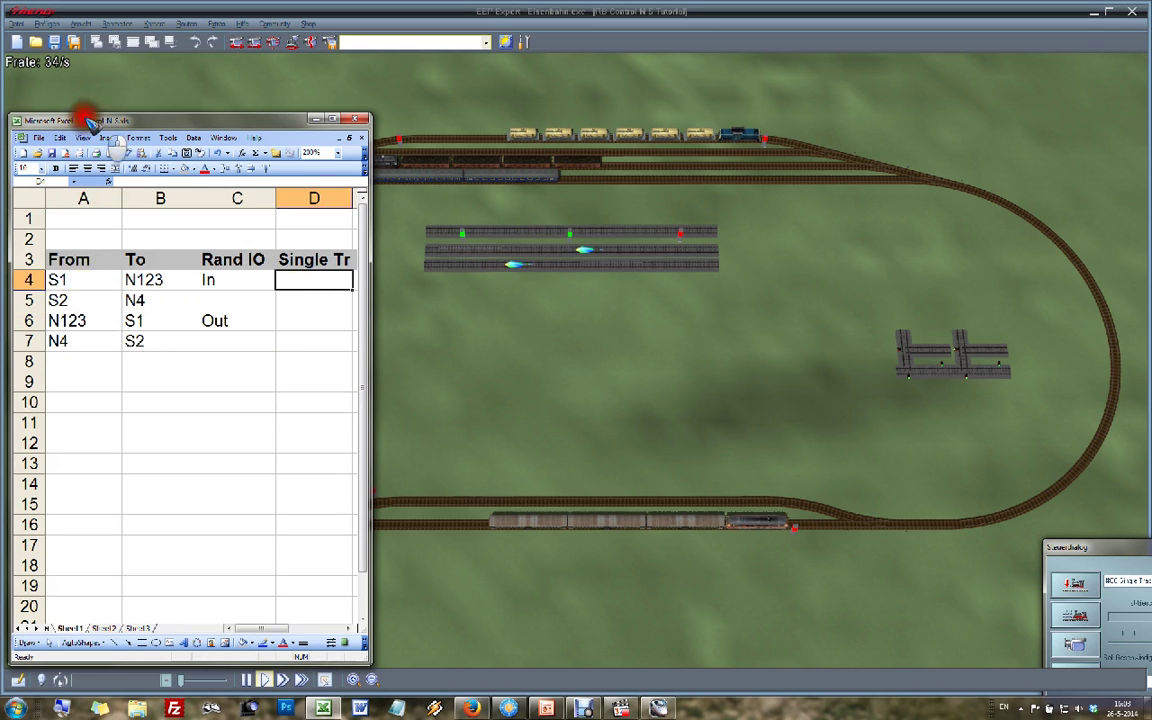
left_click_drag(88, 118, 787, 272)
left_click_drag(172, 216, 137, 146)
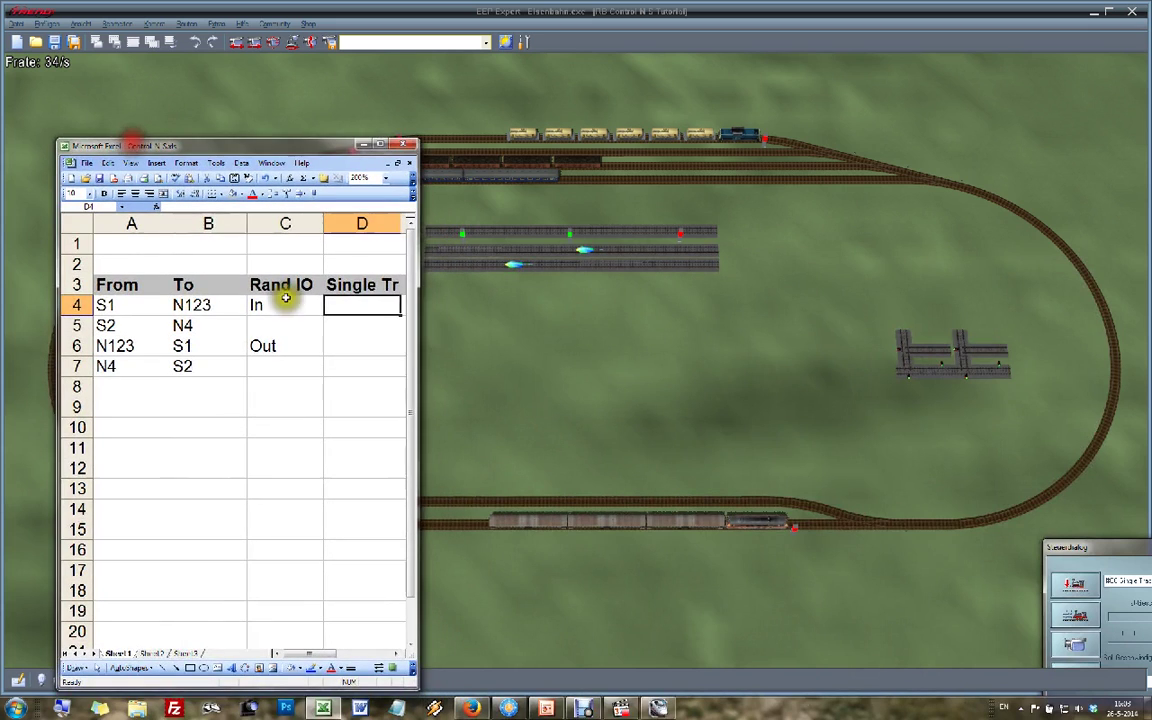
left_click(753, 514)
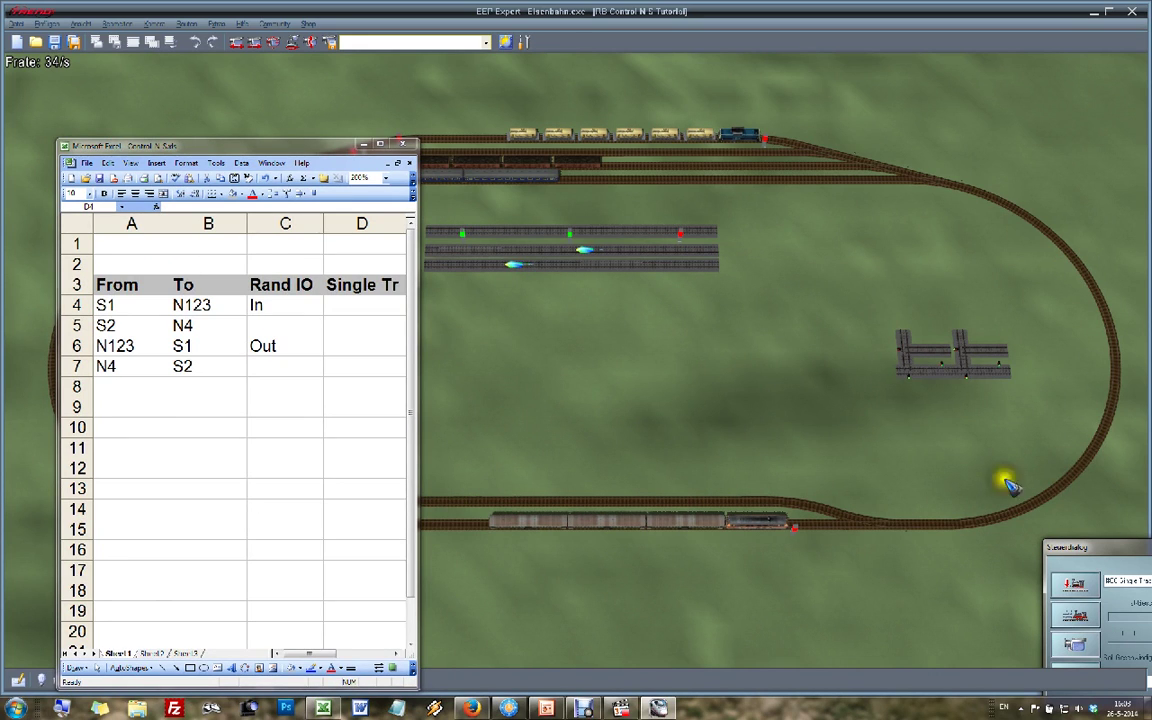
left_click(350, 302)
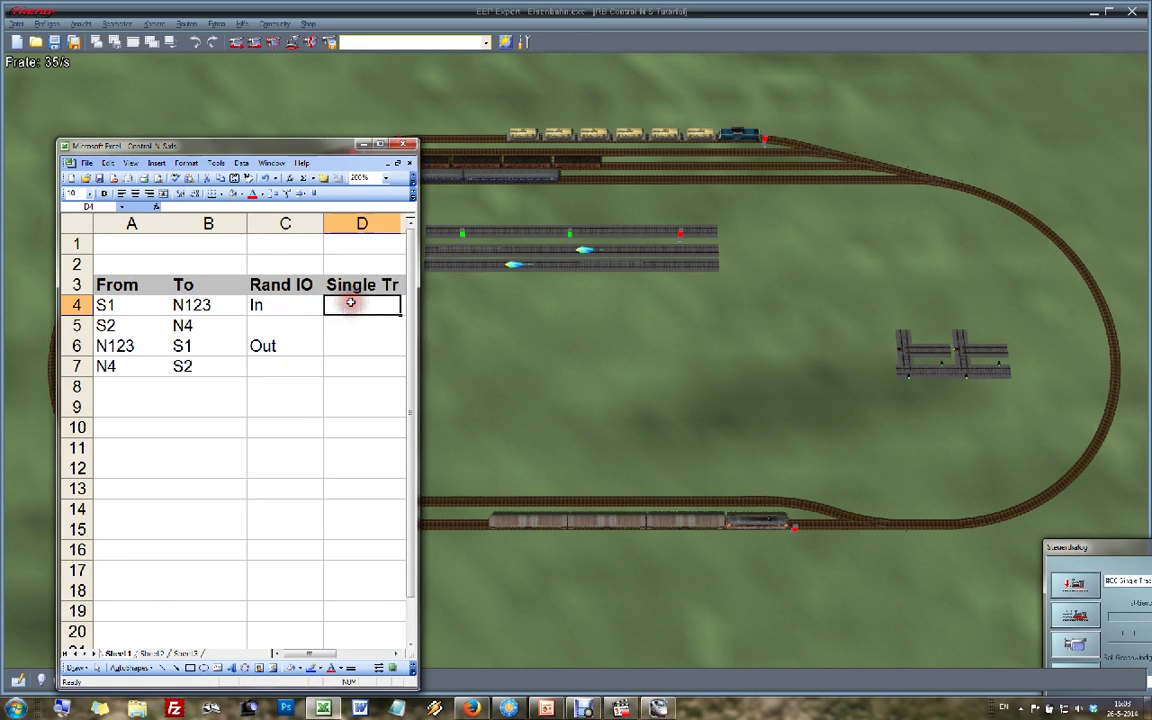
type("E")
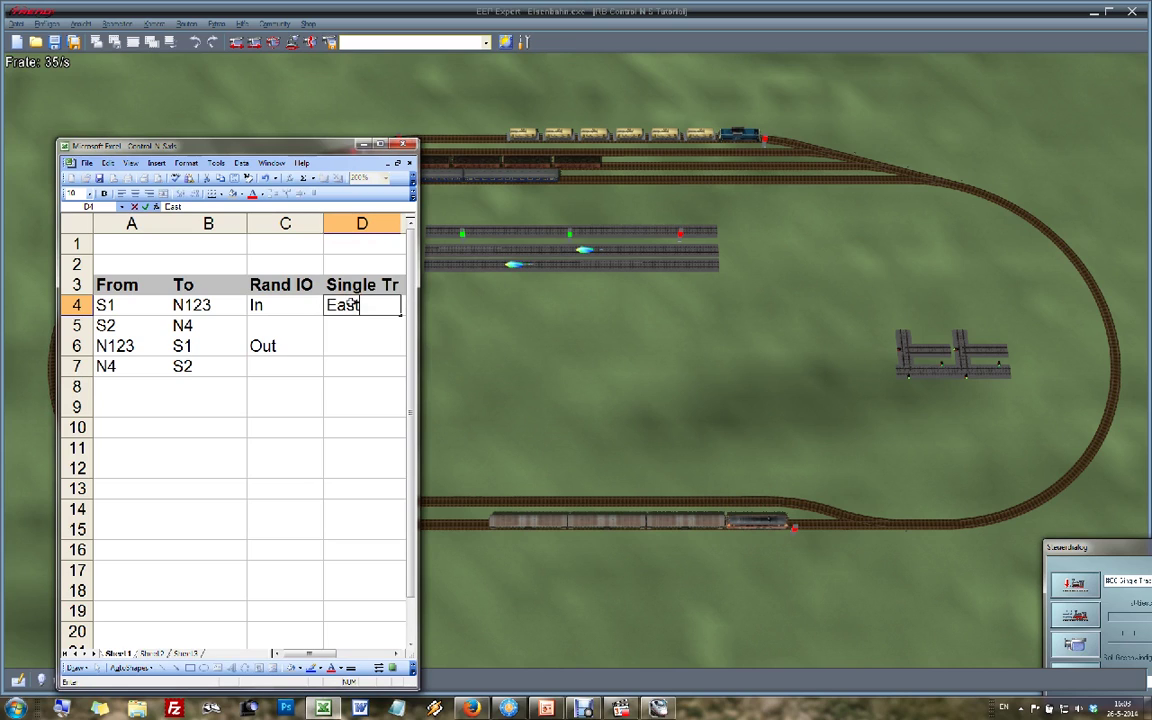
type("ast")
key("Return")
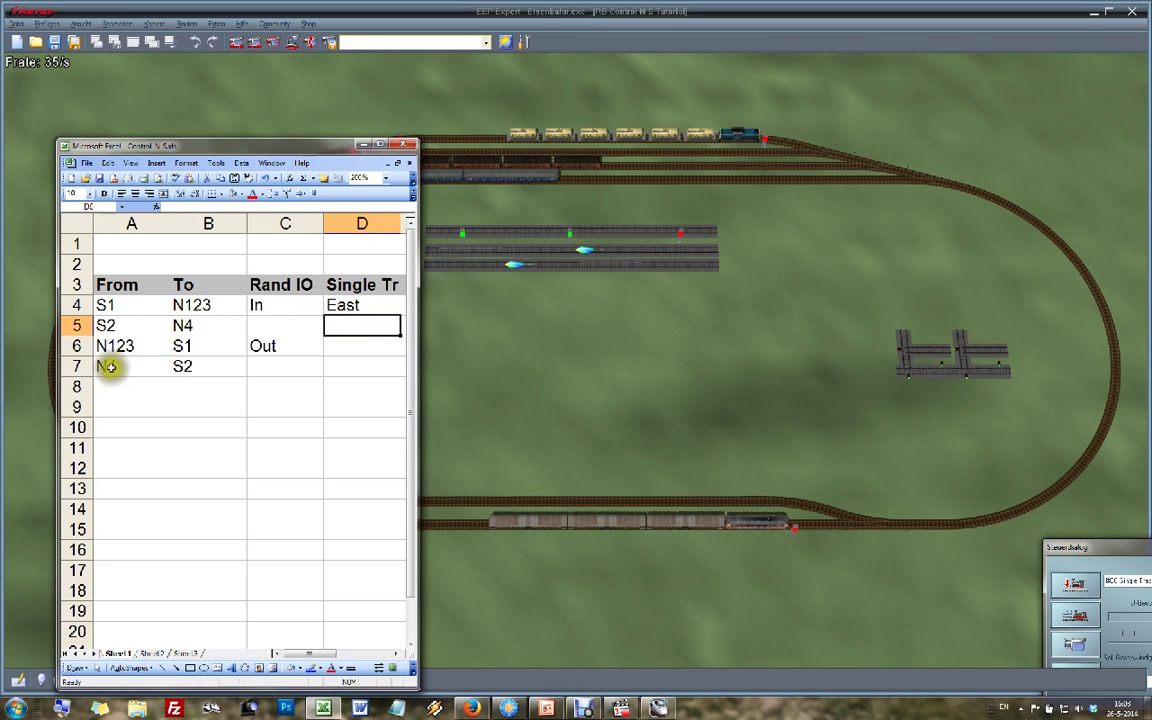
Step: Enter "East" in cell D7 under Single Tr for the N4 to S2 route
left_click(348, 367)
type("East")
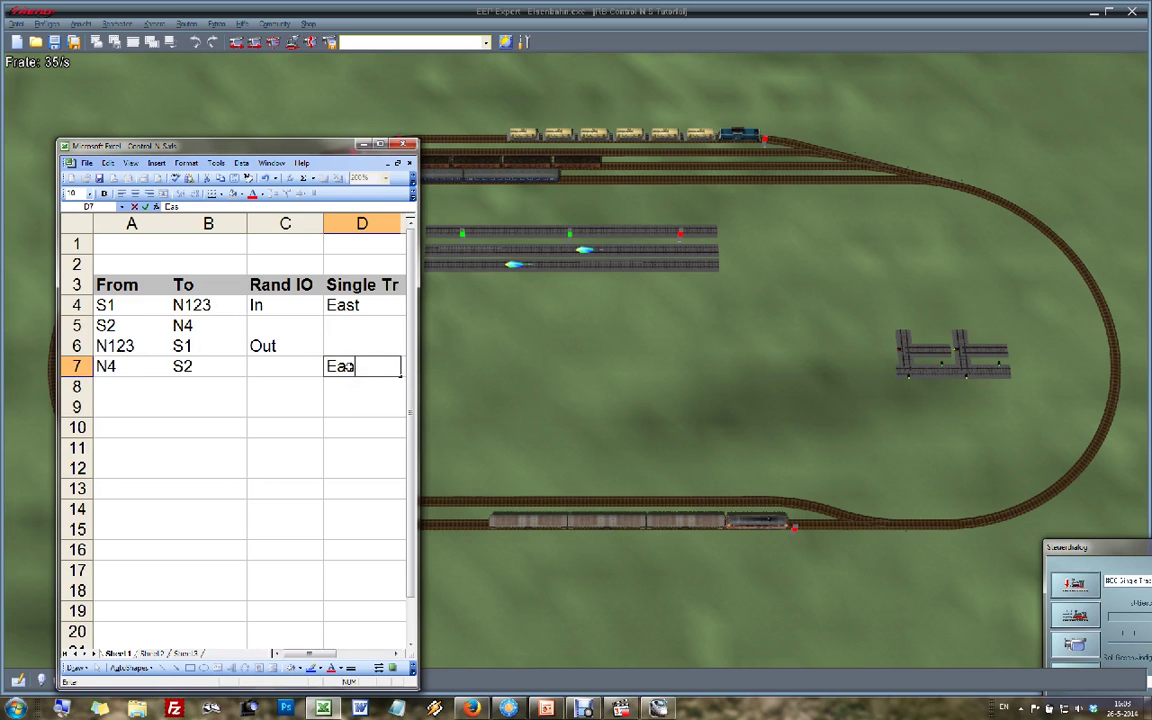
left_click(186, 324)
Step: Move the workbook clear of the layout's western half and enter "West" in cells D5 and D6 under Single Tr
left_click_drag(211, 149, 843, 280)
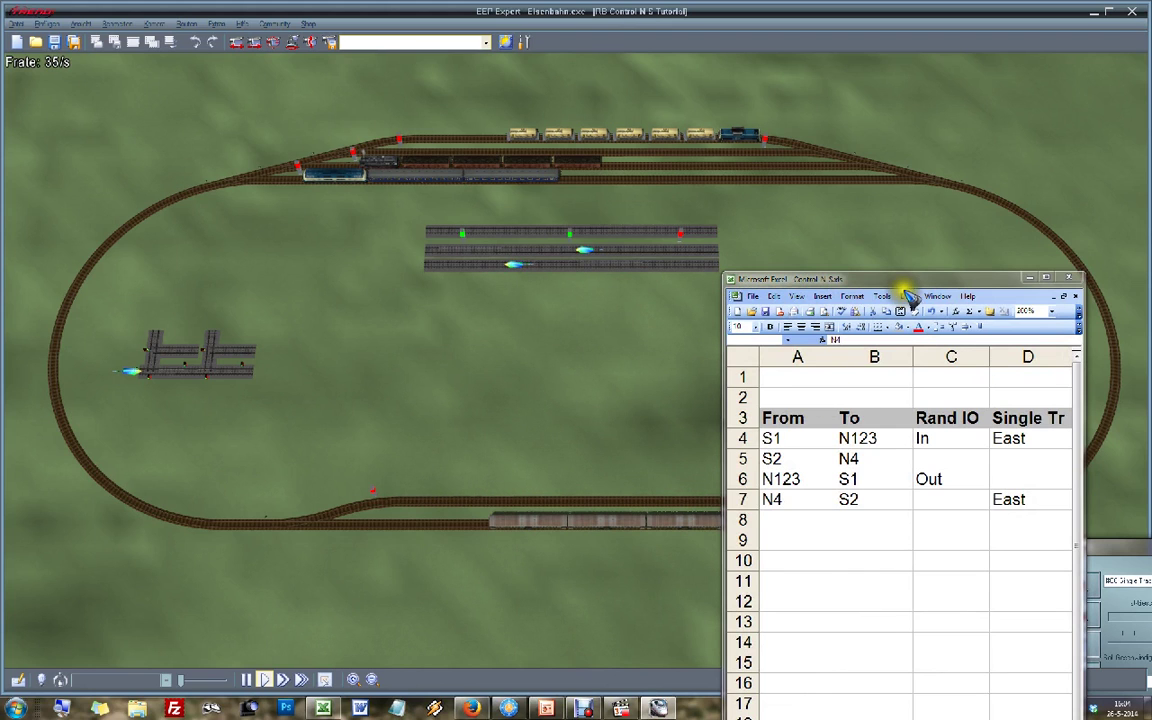
left_click_drag(905, 280, 797, 275)
left_click(453, 157)
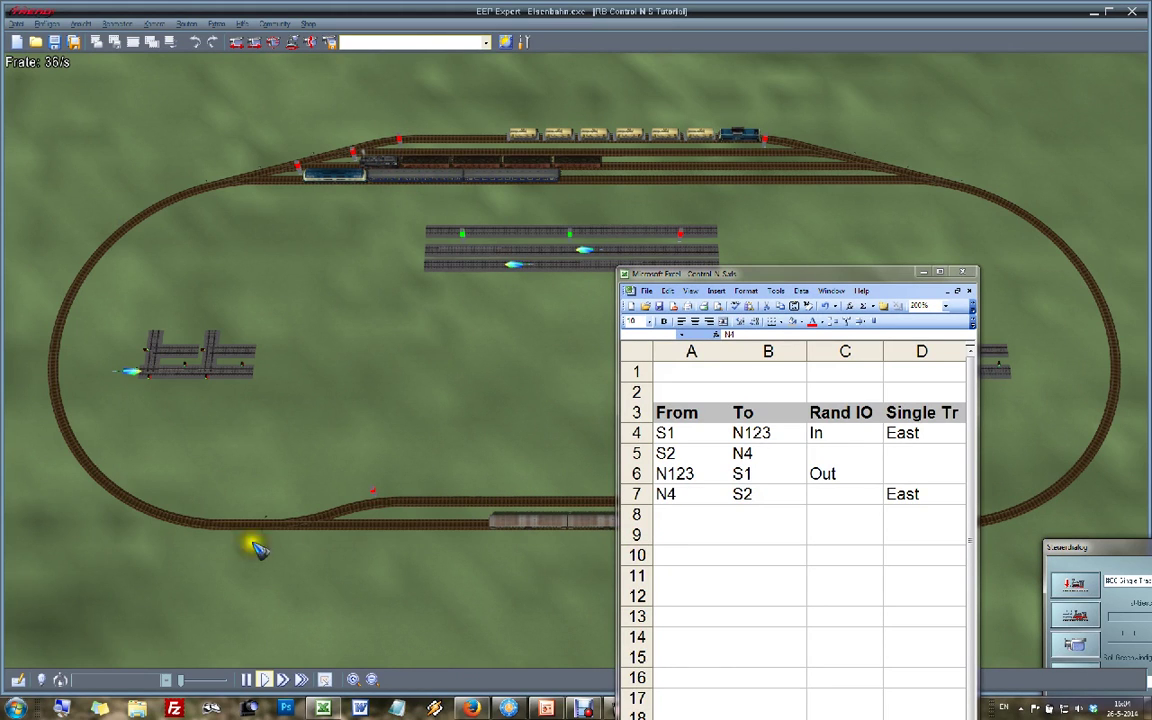
left_click(770, 452)
left_click(912, 453)
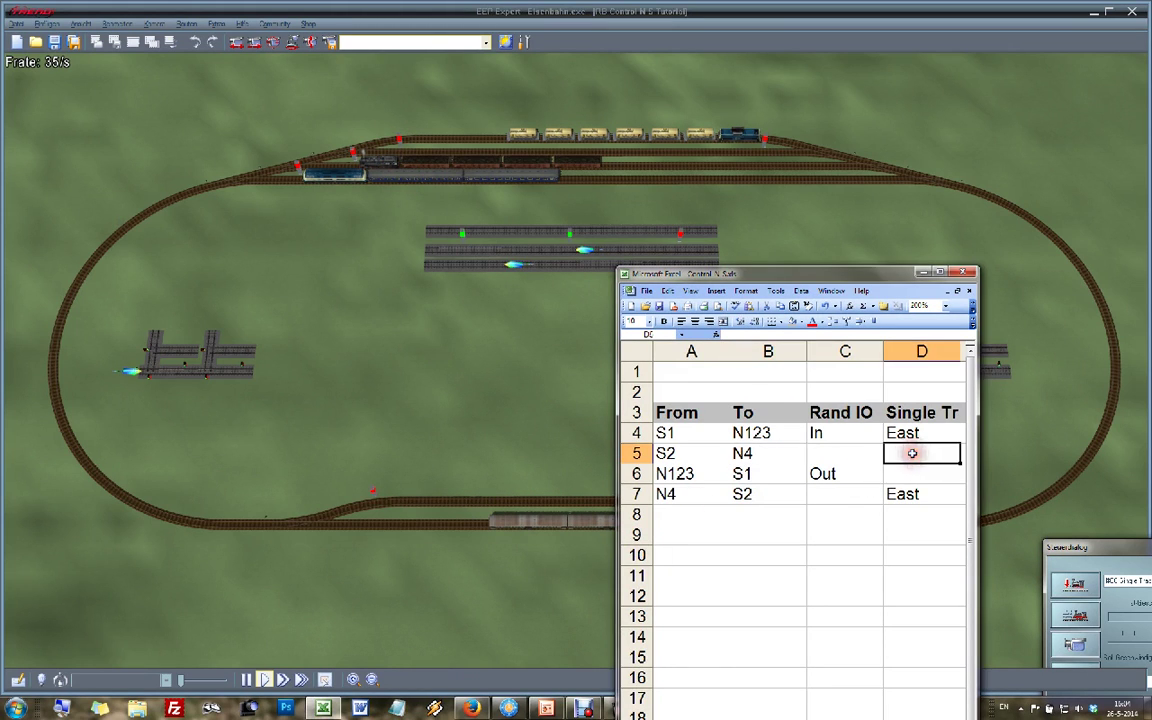
type("West")
key("Return")
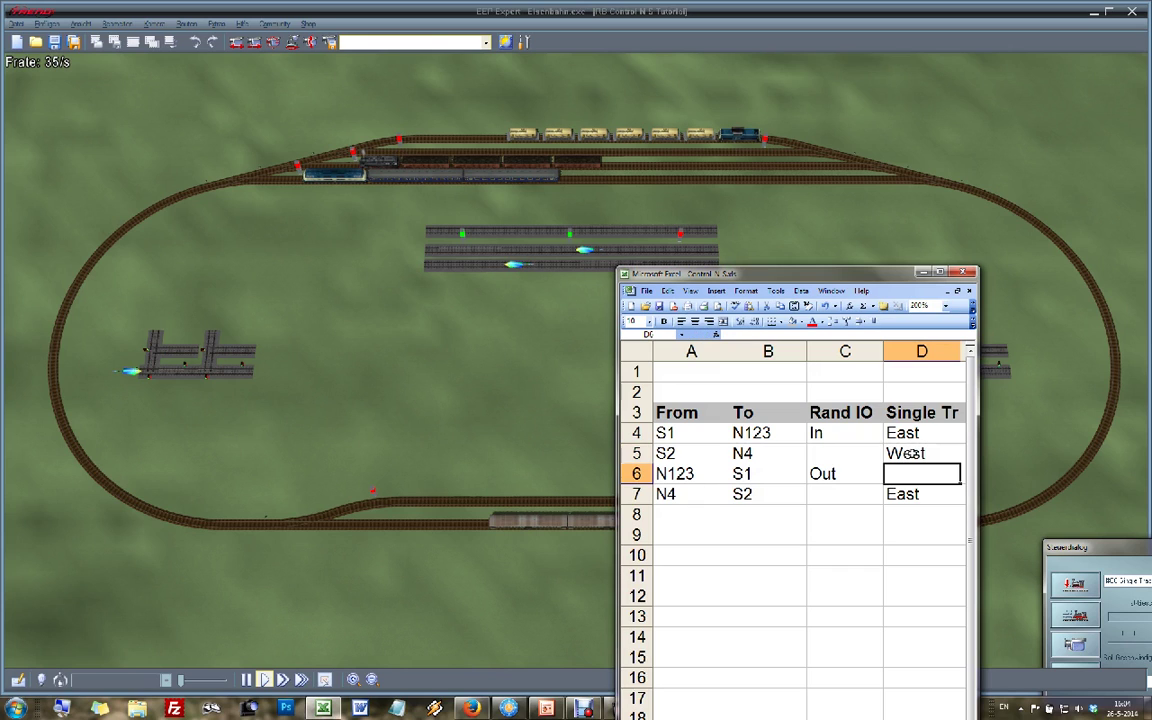
type("West")
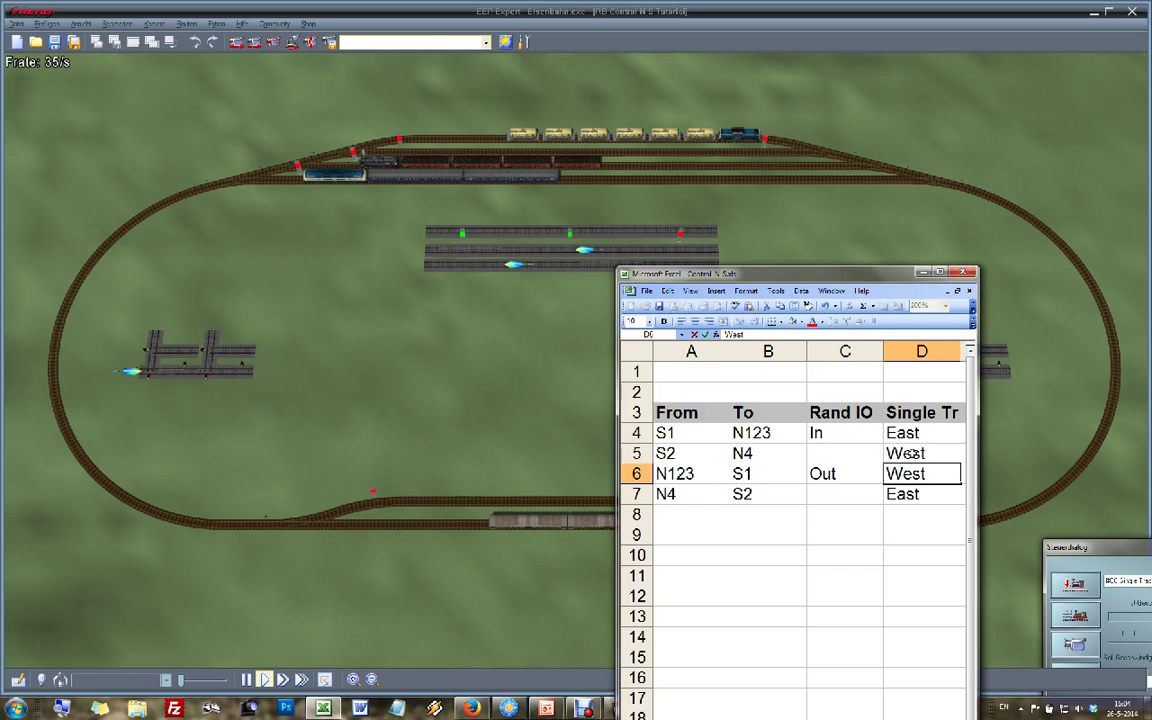
Step: Move the workbook between the two side control circuits and check the East and West entries against them
left_click_drag(843, 272, 632, 293)
left_click(726, 455)
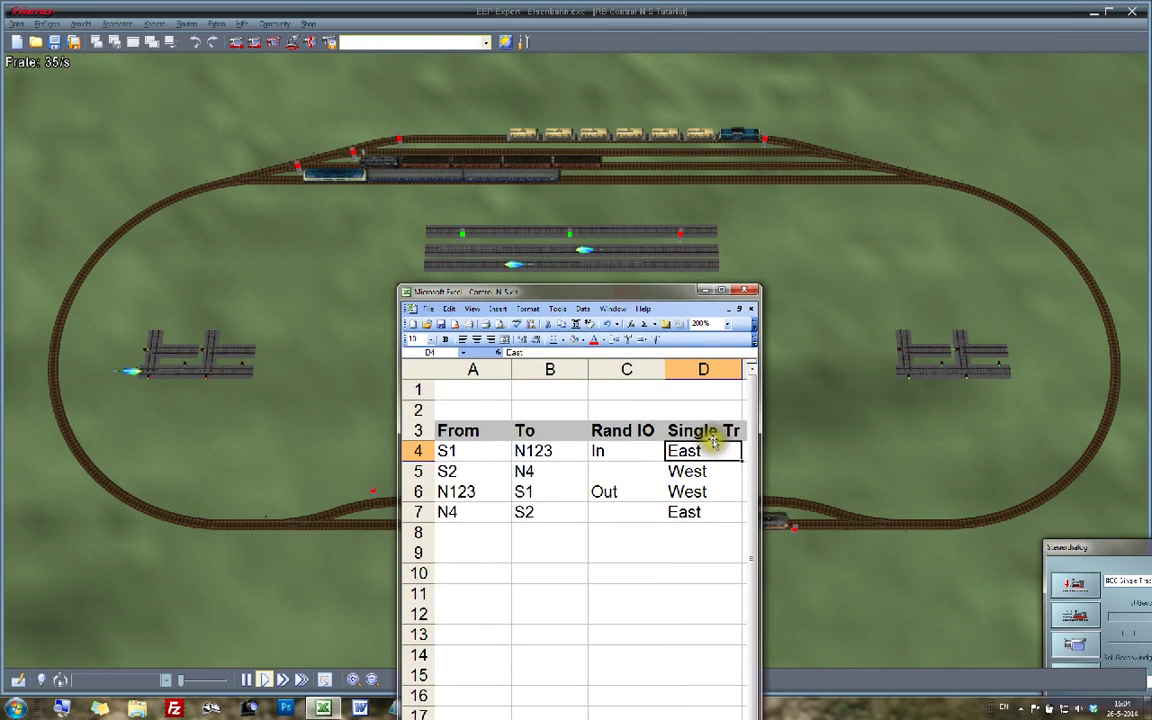
left_click(970, 378)
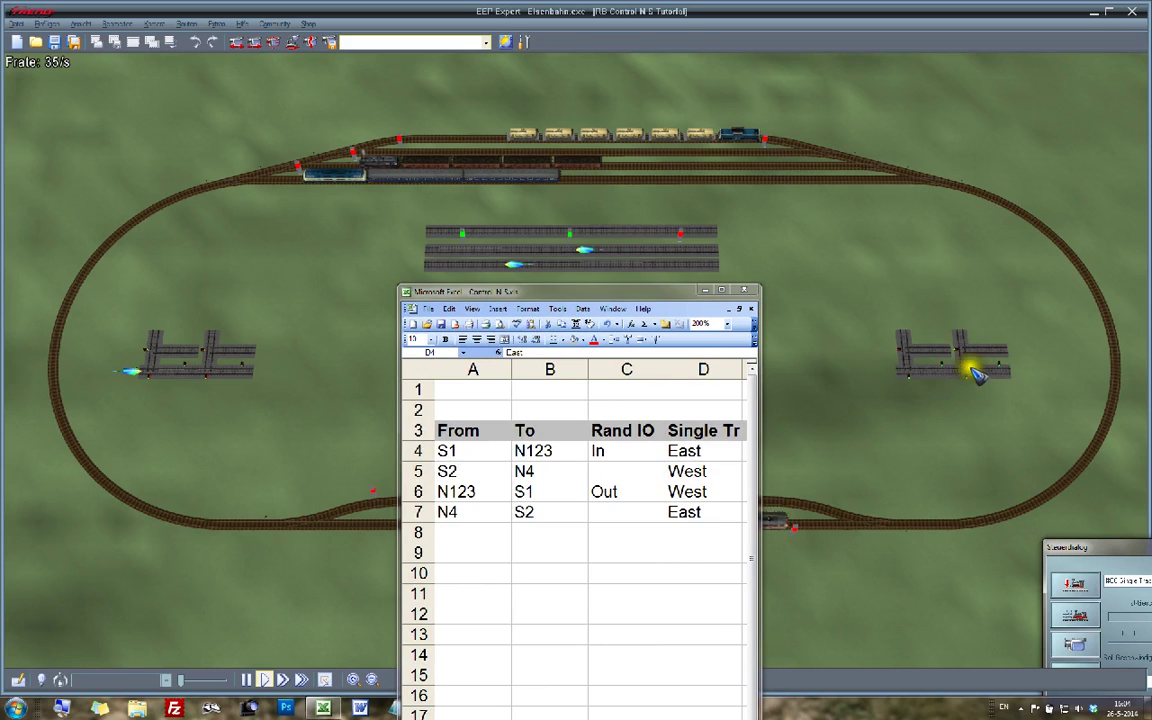
left_click(690, 487)
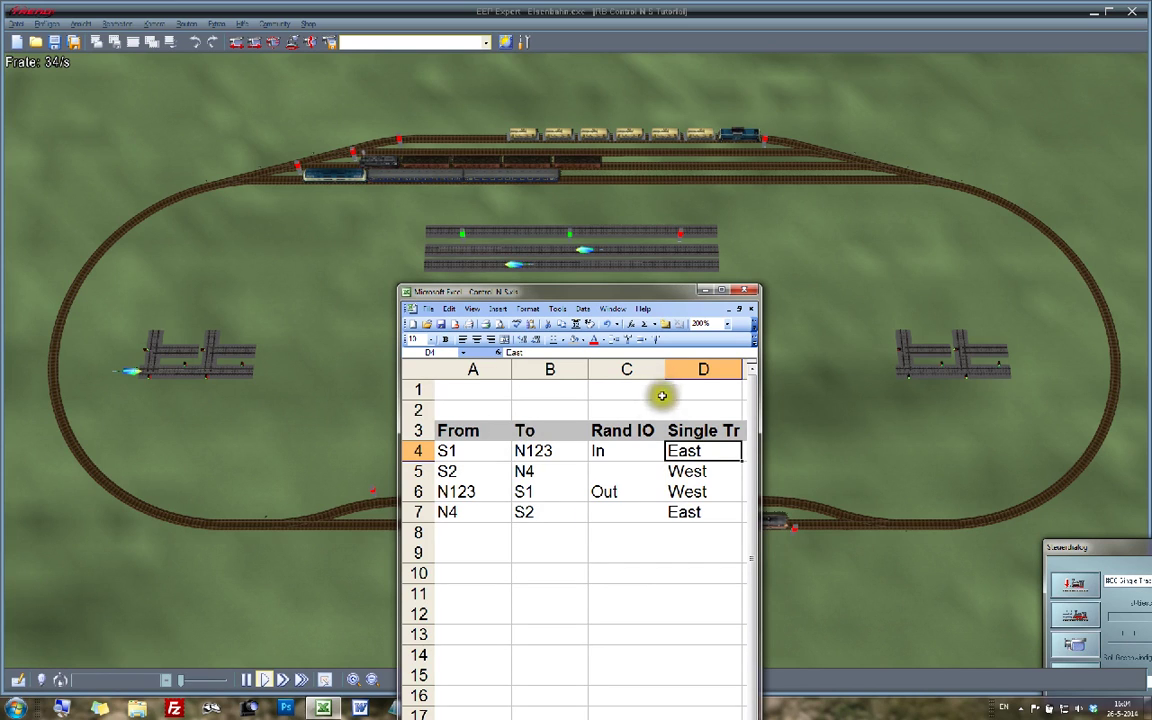
left_click(556, 296)
left_click_drag(556, 298, 478, 303)
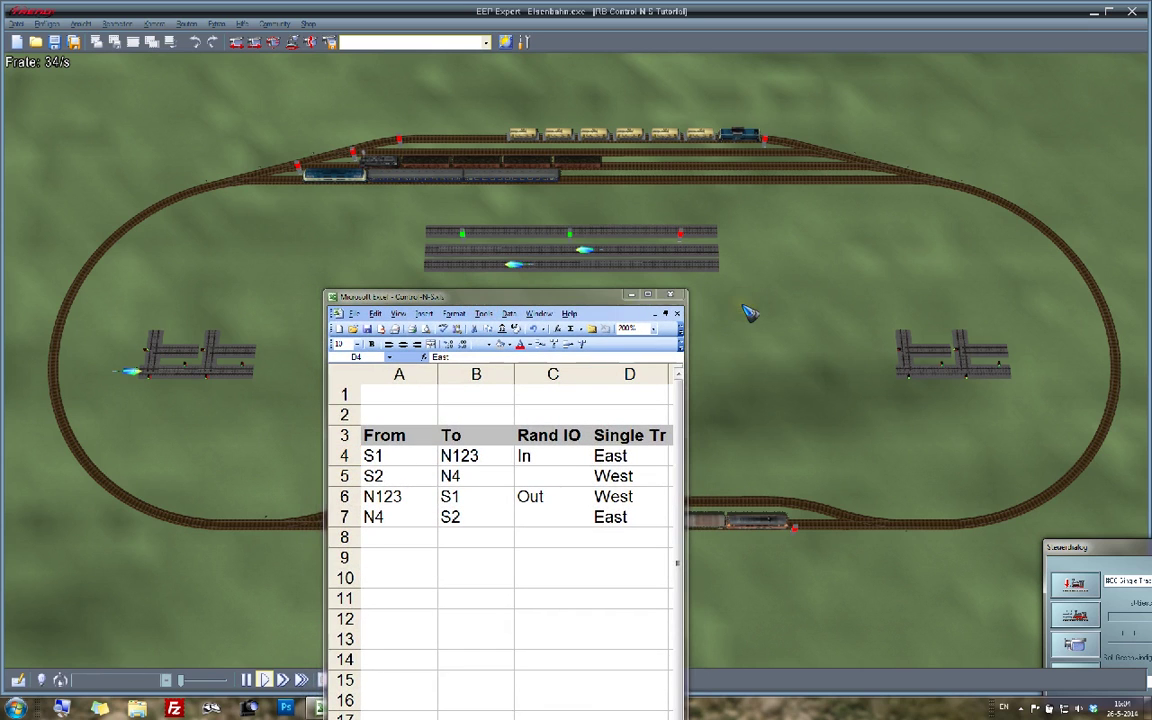
Step: Save the Control-N-S workbook and minimize it to uncover the full train layout
left_click(358, 316)
left_click(354, 314)
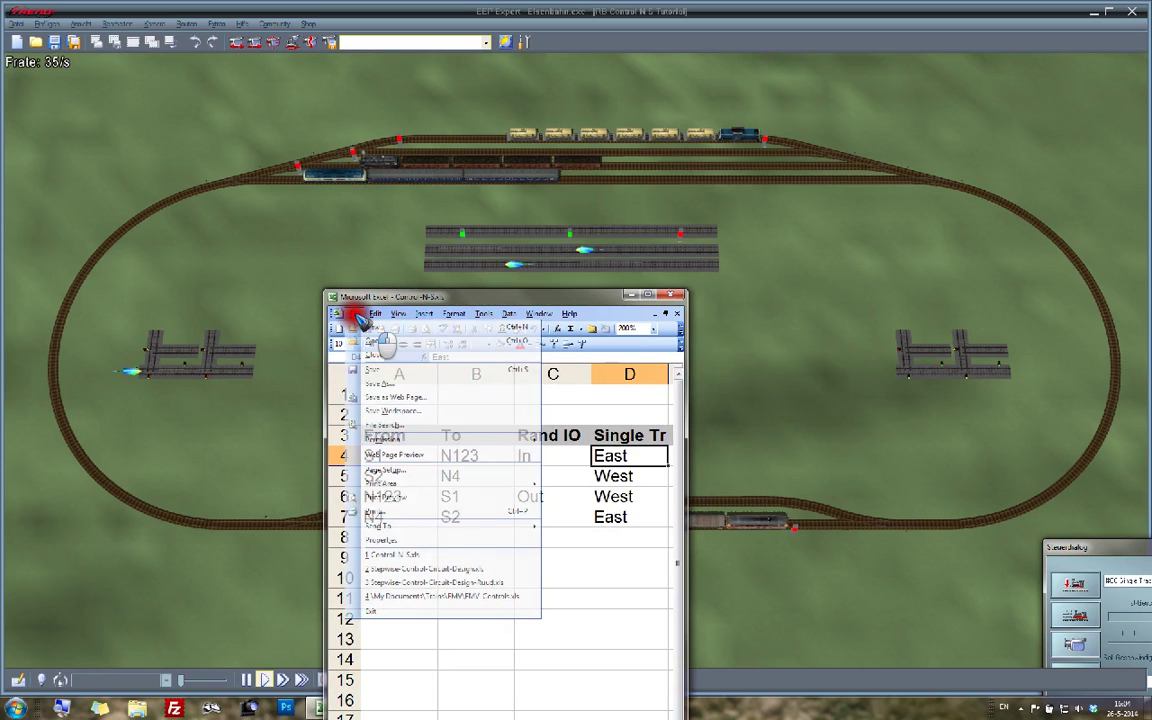
left_click(383, 371)
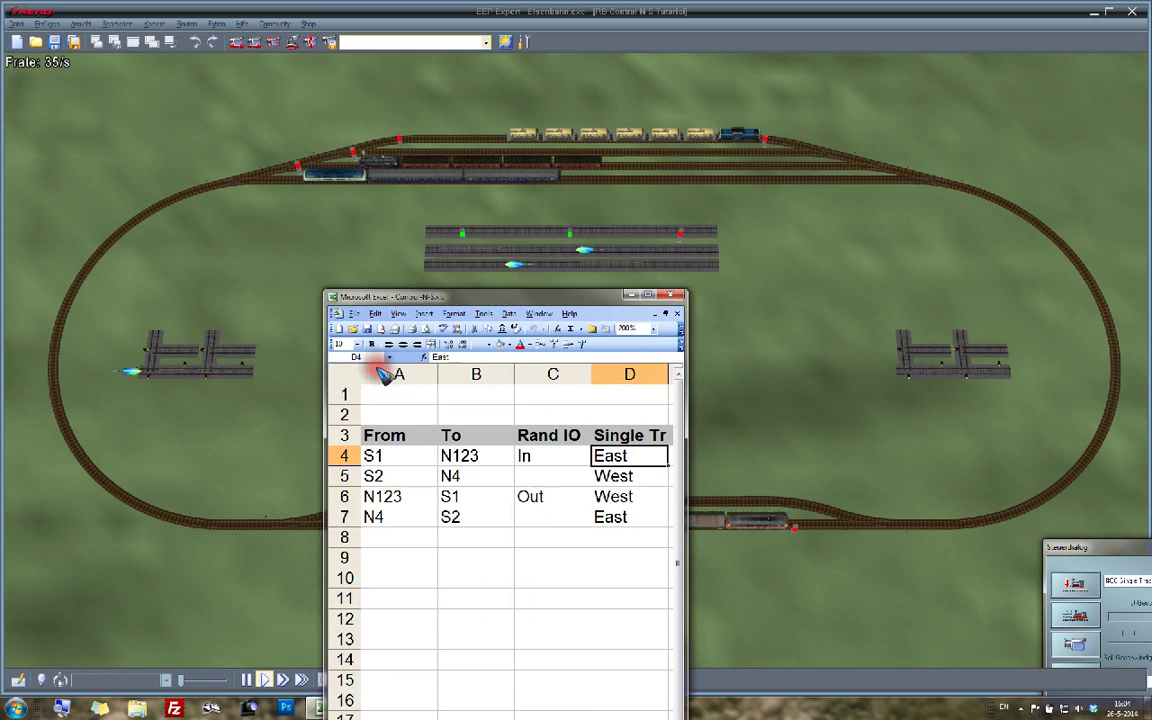
left_click(646, 295)
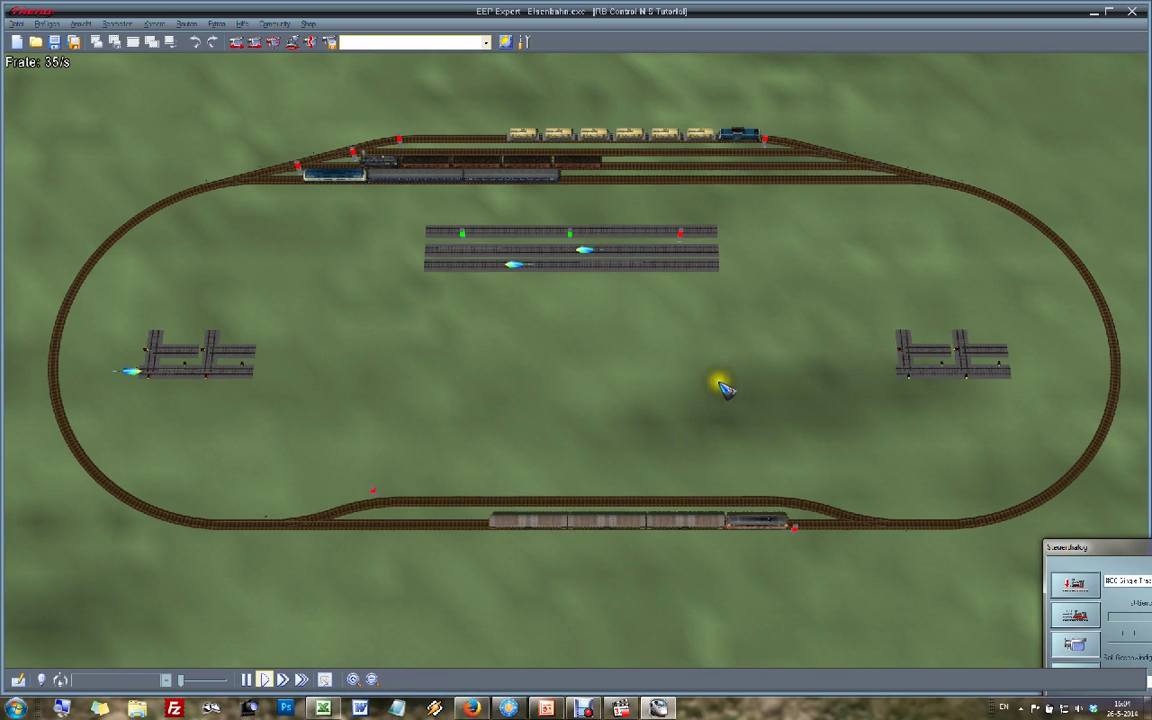
Step: Switch the EEP layout to the 2D plan editor, show the signal layer and inspect the central control tracks
key("F2")
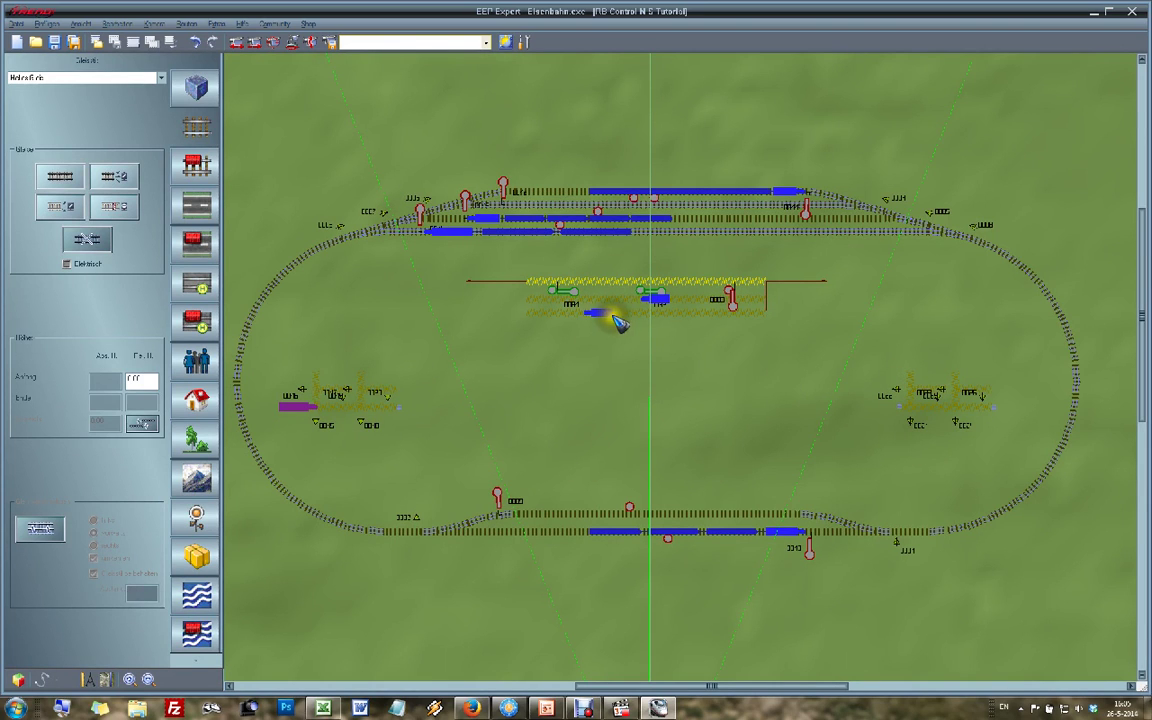
left_click(181, 461)
scroll(618, 300, "up", 4)
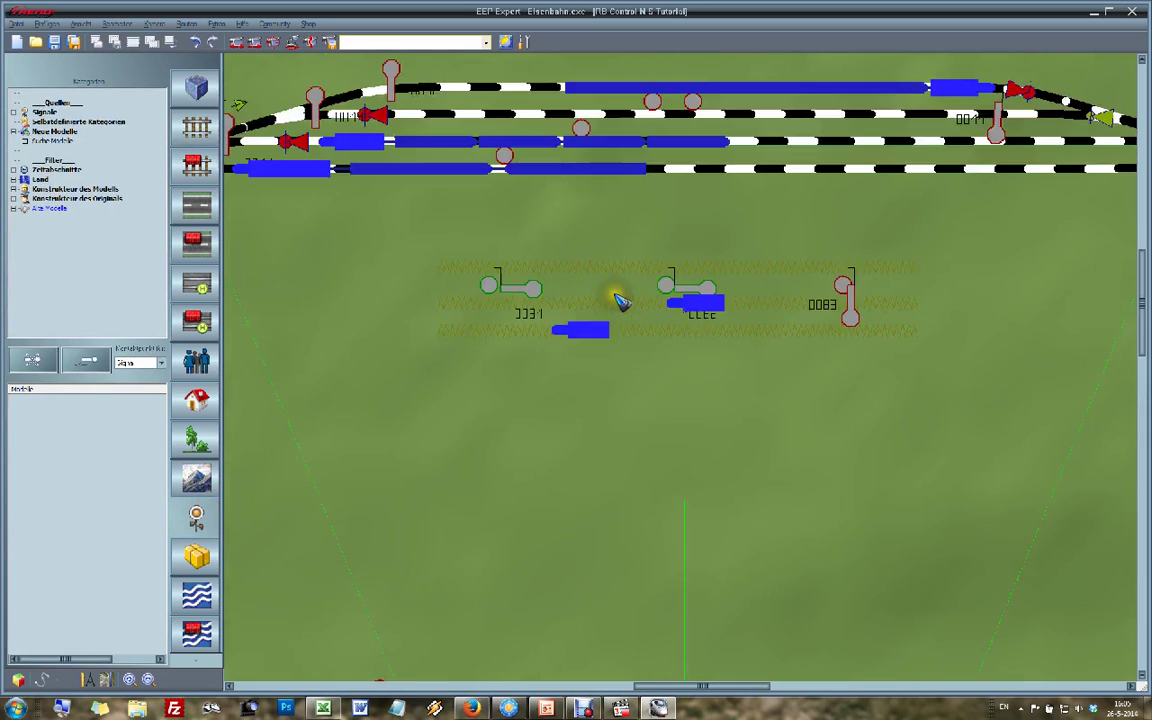
scroll(620, 302, "down", 4)
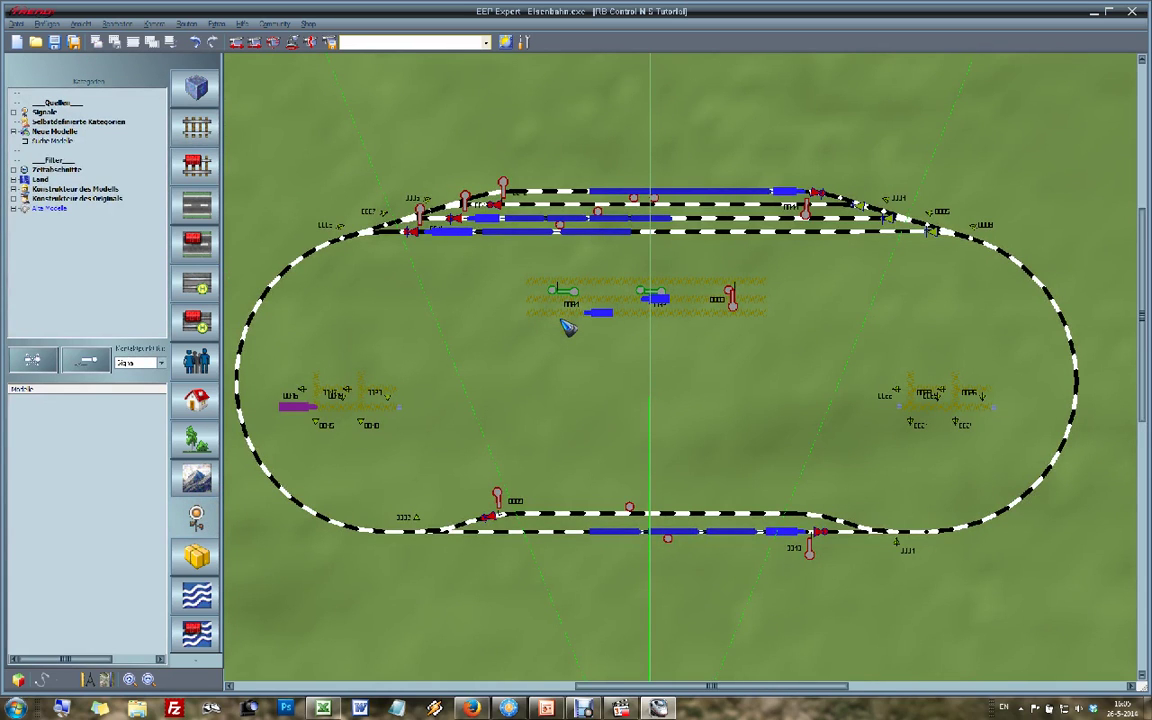